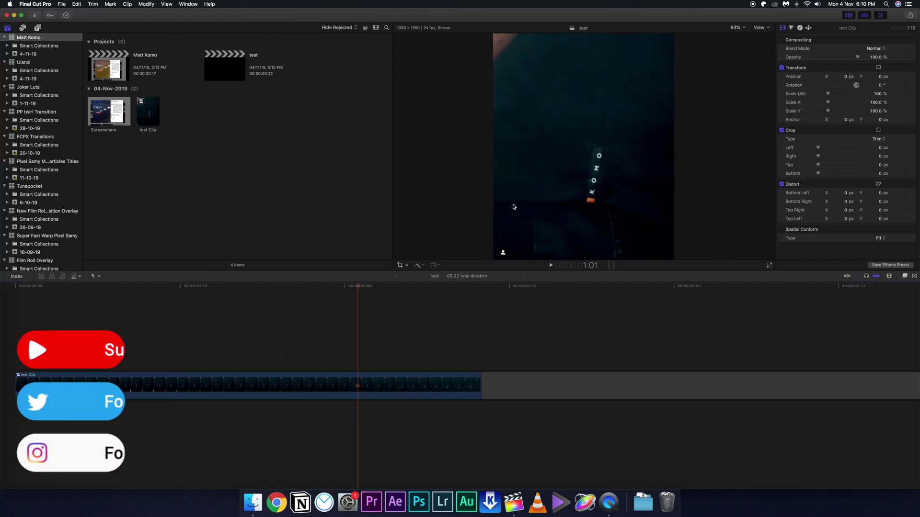
# Duplicate the test Clip on the layer above and trim the copy's right edge by about 233 px and its top edge
pyautogui.click(92, 386)
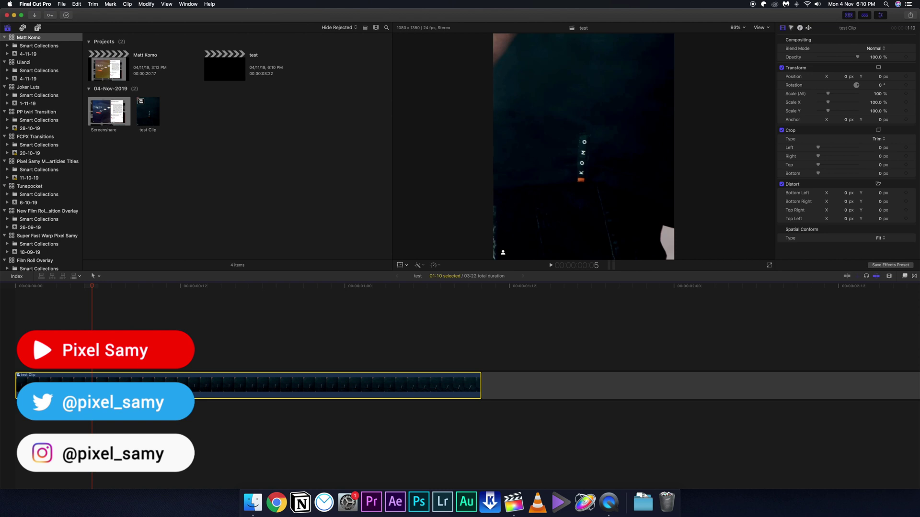
pyautogui.keyDown('alt'); pyautogui.moveTo(92, 385); pyautogui.dragTo(92, 355); pyautogui.keyUp('alt')
pyautogui.rightClick(532, 159)
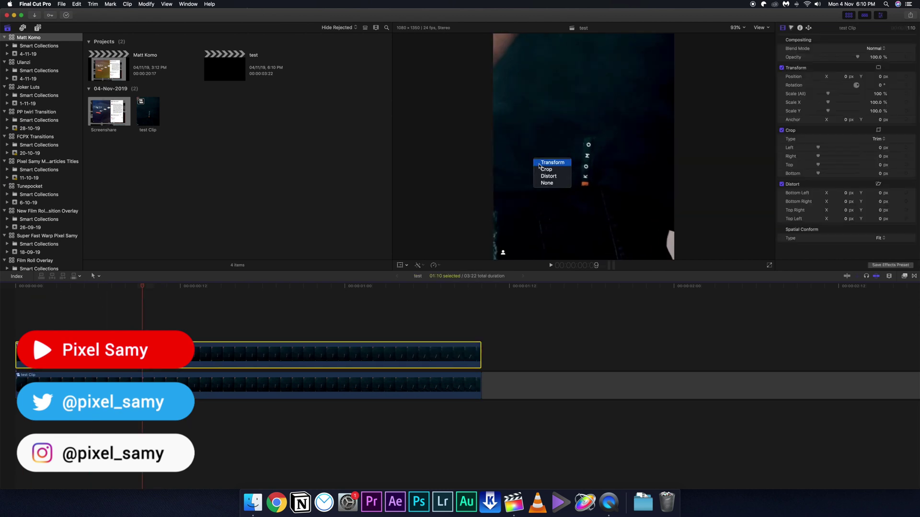
pyautogui.click(546, 173)
pyautogui.moveTo(674, 148); pyautogui.dragTo(636, 148)
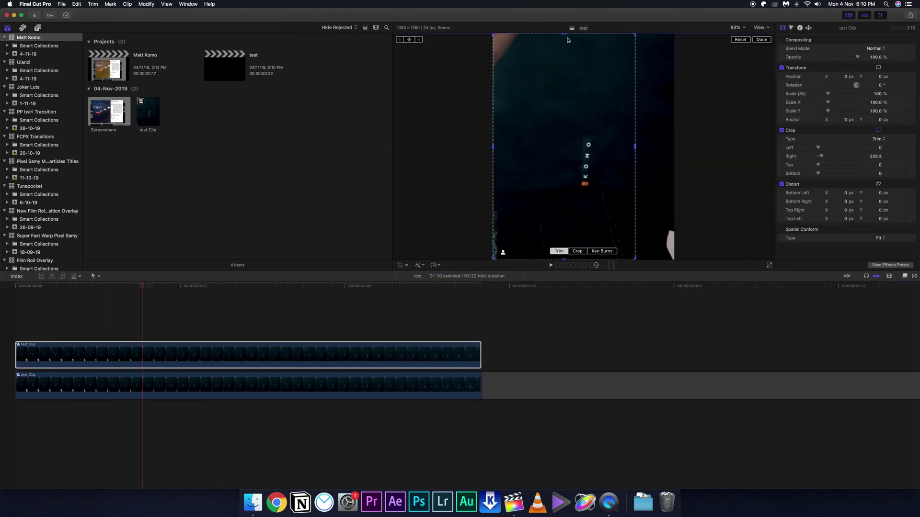
pyautogui.moveTo(818, 165); pyautogui.dragTo(834, 165)
pyautogui.click(761, 39)
# Transform the cropped copy, enlarging it slightly and shifting it down and to the left within the frame
pyautogui.rightClick(509, 186)
pyautogui.click(525, 191)
pyautogui.moveTo(493, 127); pyautogui.dragTo(472, 122)
pyautogui.moveTo(601, 169); pyautogui.dragTo(589, 181)
# Copy the short cropped clip and paste it twice along the timeline above the main test Clip
pyautogui.click(86, 329)
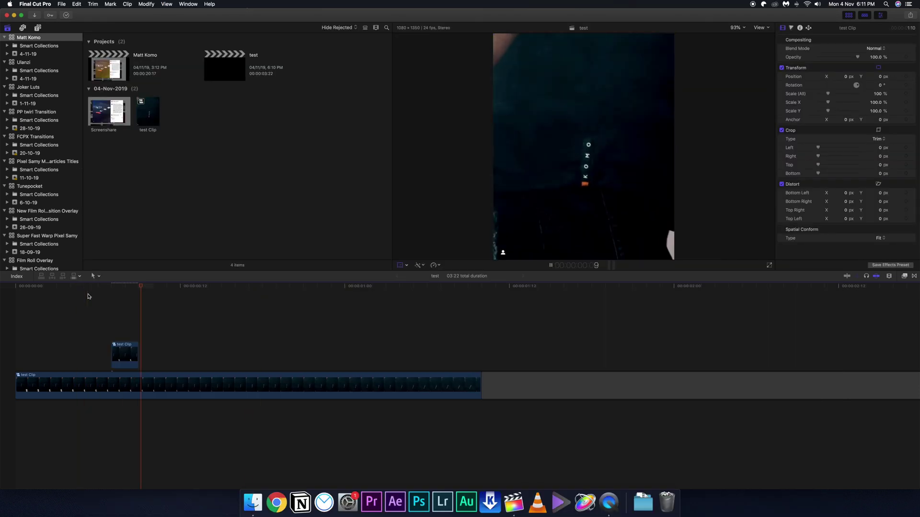
pyautogui.click(126, 357)
pyautogui.press('super+c')
pyautogui.press('super+v')
pyautogui.press('super+v')
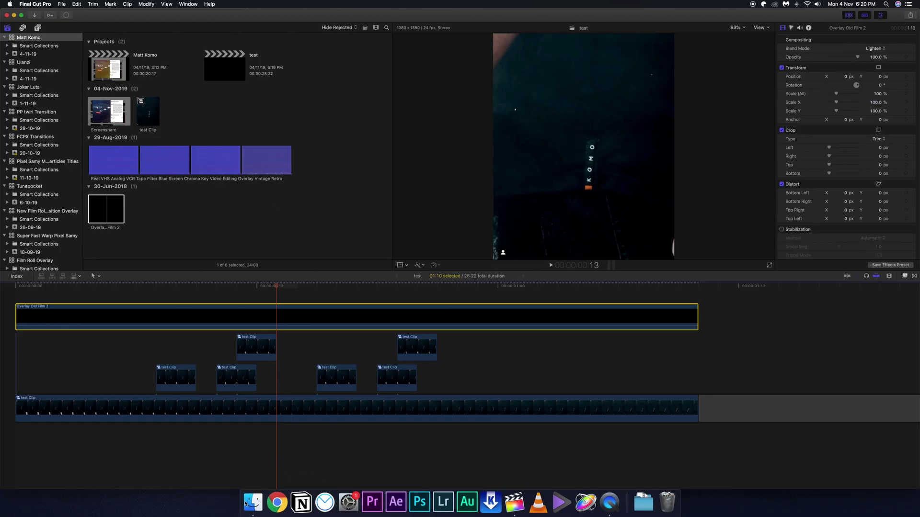
# Switch to Finder and place the snow and old film overlay video at the timeline's start, above all other clips
pyautogui.click(252, 501)
pyautogui.moveTo(506, 218); pyautogui.dragTo(17, 296)
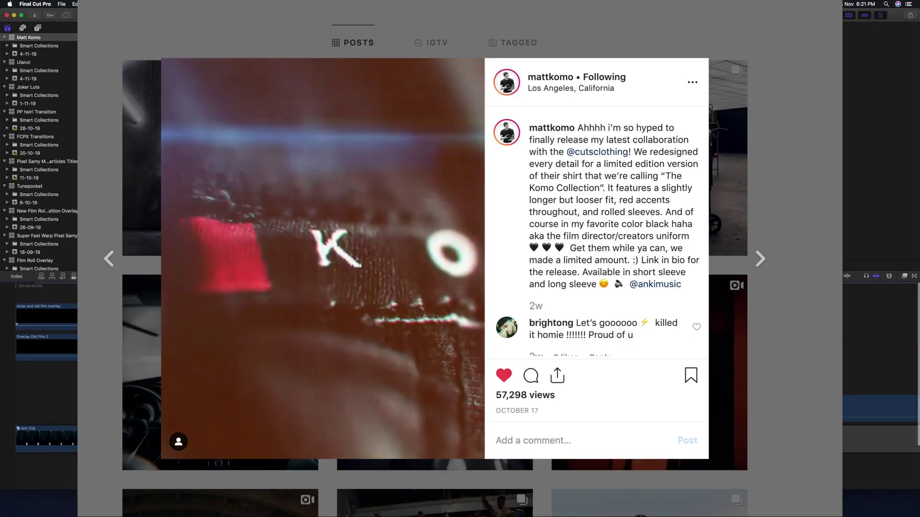
# Set the snow and old film overlay's blend mode to Lighten and enlarge its overall scale
pyautogui.click(47, 316)
pyautogui.click(875, 48)
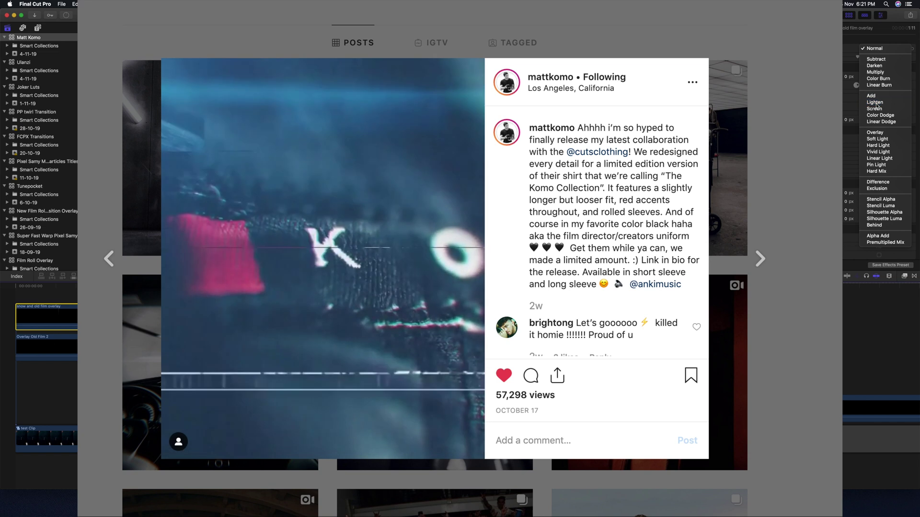
pyautogui.click(873, 107)
pyautogui.click(877, 94)
pyautogui.write('150')
pyautogui.moveTo(832, 93); pyautogui.dragTo(849, 94)
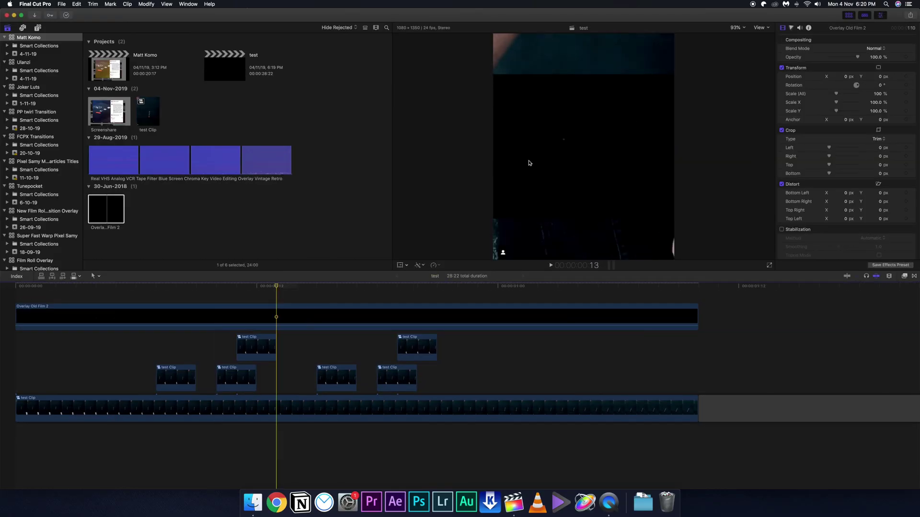
# Set the blend mode of the Overlay Old Film 2 clip to Lighten
pyautogui.click(884, 48)
pyautogui.click(874, 102)
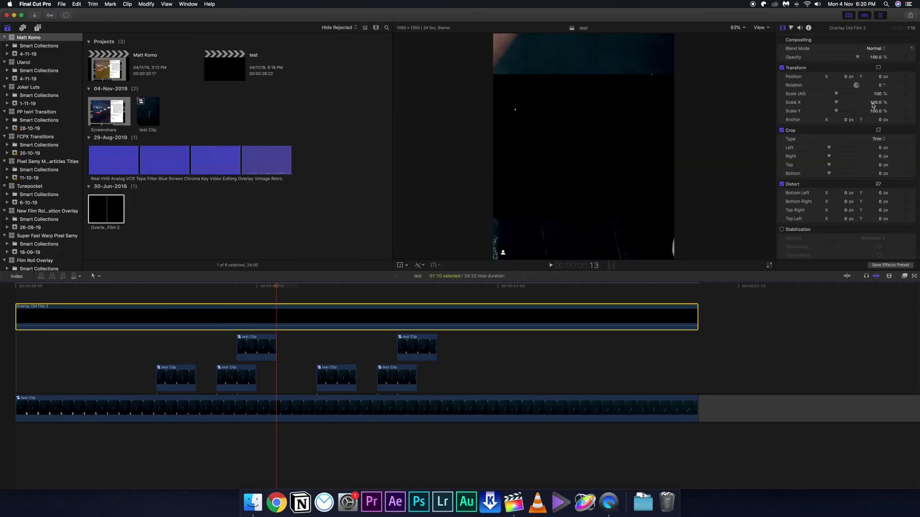
# Add the snow and old film overlay from Finder above Overlay Old Film 2 and cut it at the test Clip's end
pyautogui.click(248, 503)
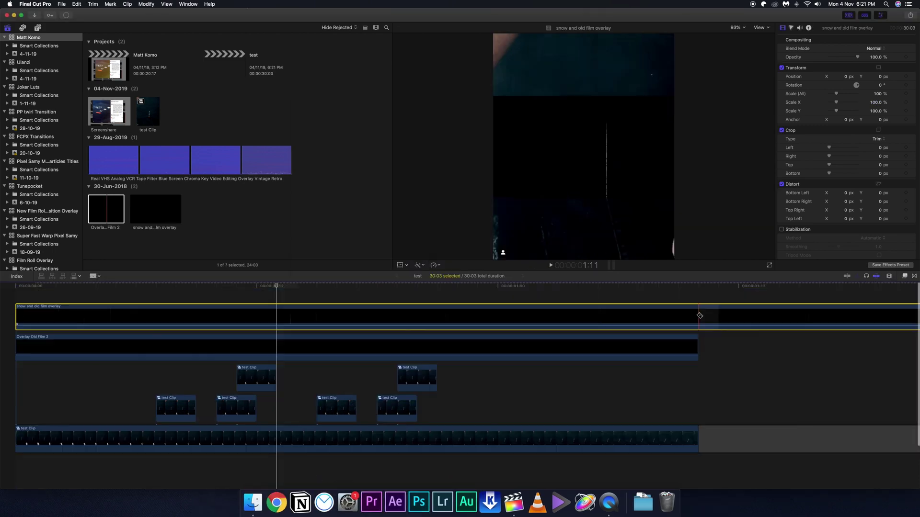
pyautogui.click(700, 316)
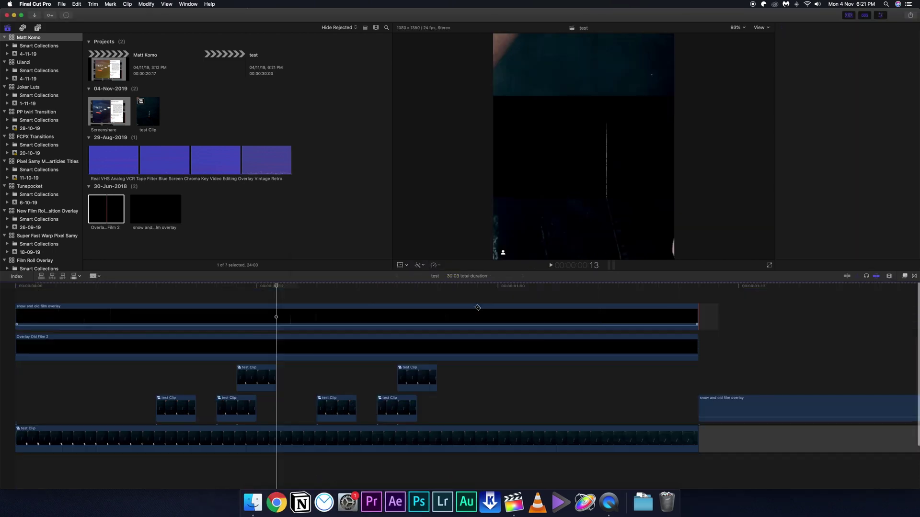
# Set the trimmed snow and old film overlay's blend mode to Lighten and its overall scale to about 294%
pyautogui.click(457, 315)
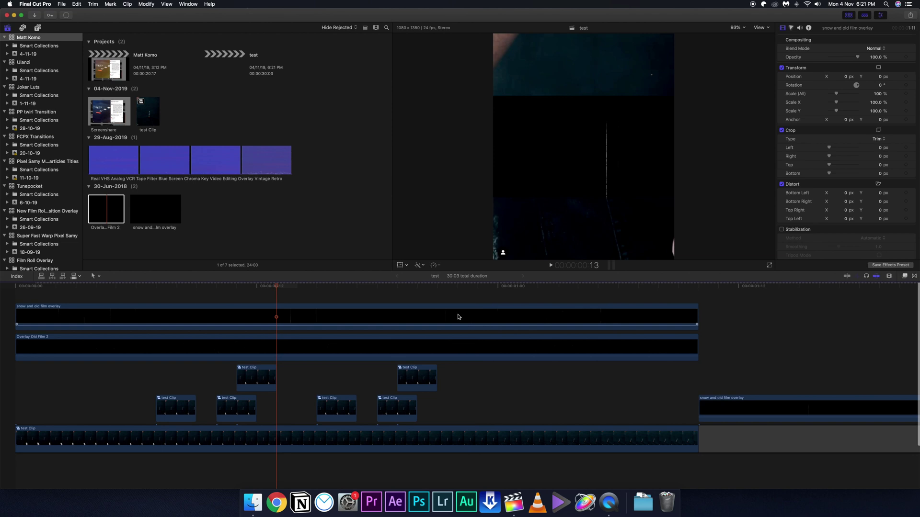
pyautogui.click(878, 49)
pyautogui.click(875, 102)
pyautogui.click(877, 93)
pyautogui.moveTo(845, 94); pyautogui.dragTo(850, 94)
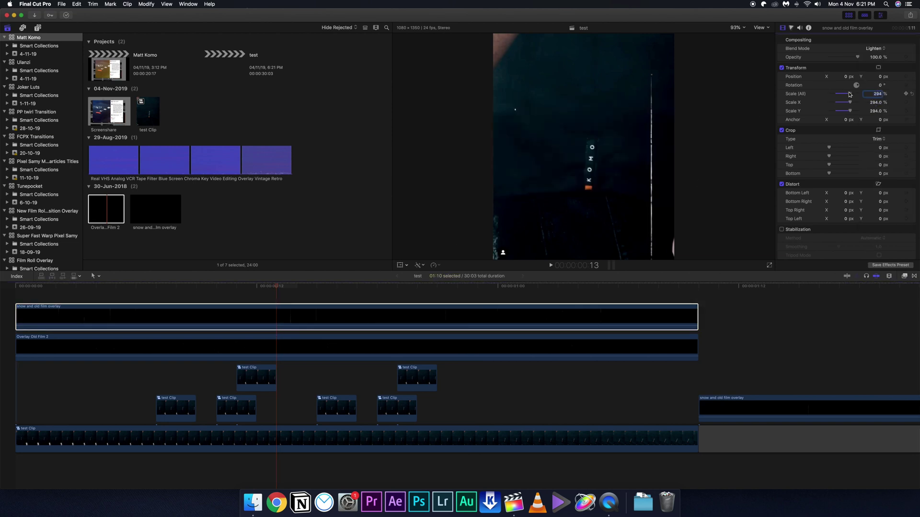
# Add the Matte Film Overlay from Finder above the other overlays and cut it at the end of the test Clip
pyautogui.click(253, 502)
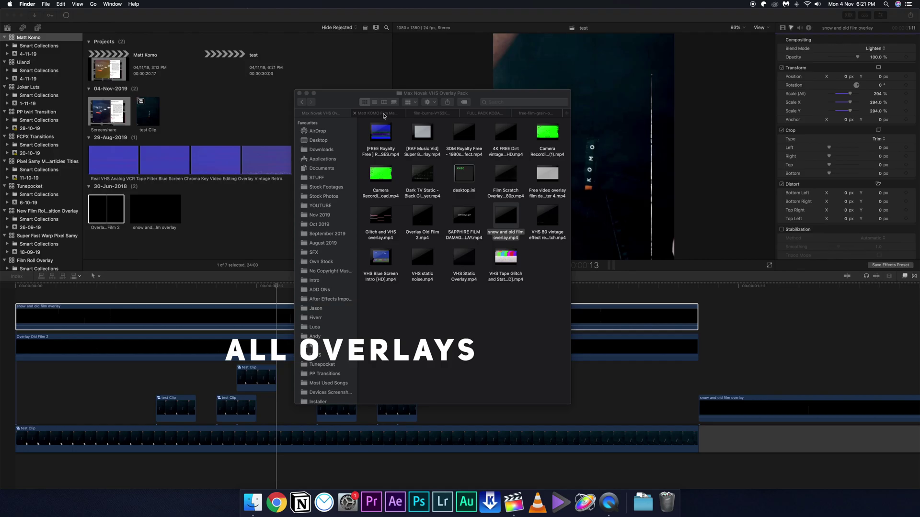
pyautogui.click(397, 116)
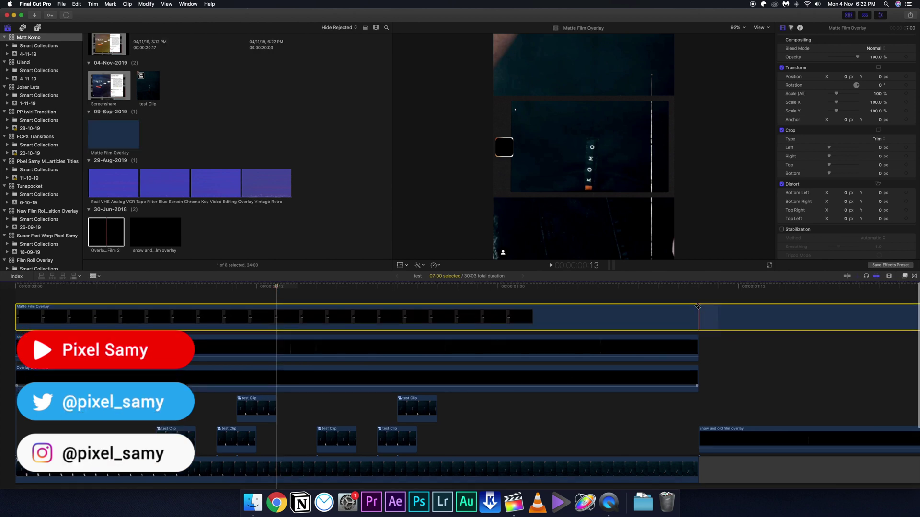
pyautogui.click(326, 292)
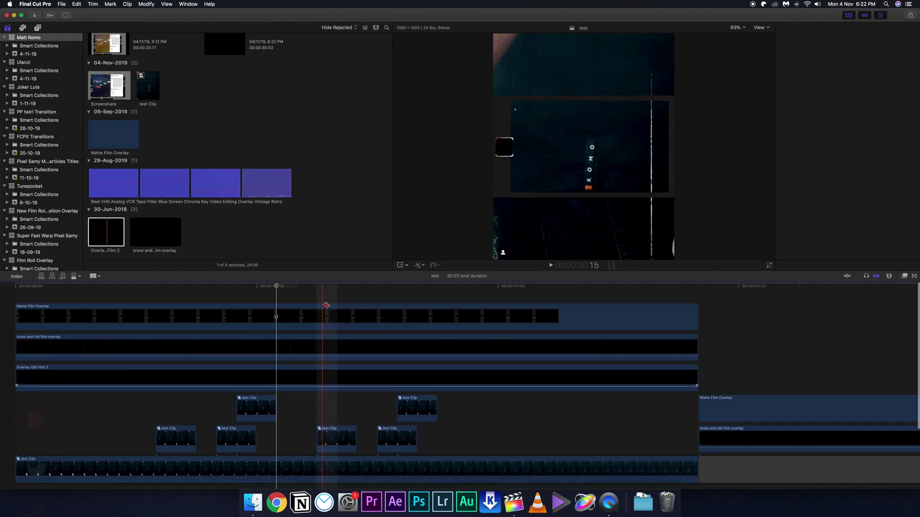
pyautogui.click(325, 319)
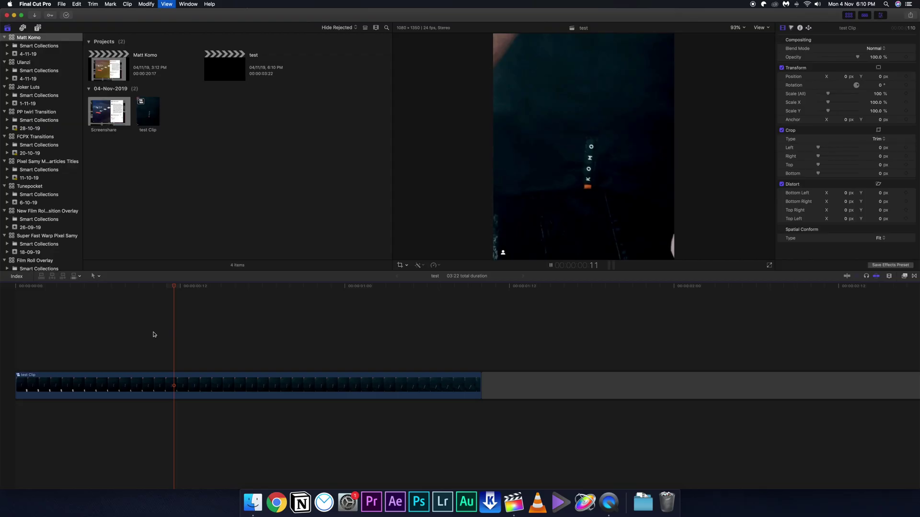
pyautogui.press('space')
pyautogui.rightClick(510, 205)
pyautogui.click(512, 206)
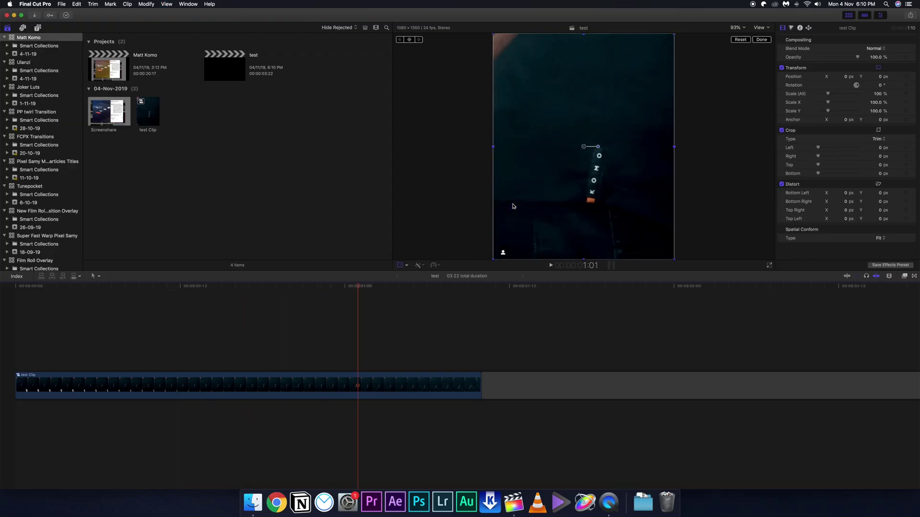
pyautogui.click(761, 40)
# Duplicate the test Clip onto the layer directly above the original, starting at the same point
pyautogui.click(92, 317)
pyautogui.click(140, 388)
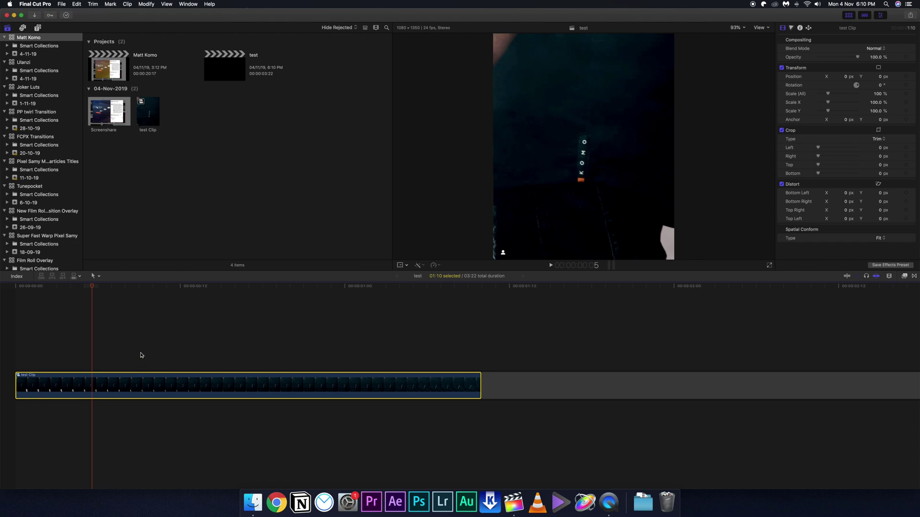
pyautogui.moveTo(148, 353); pyautogui.dragTo(148, 353)
pyautogui.click(160, 322)
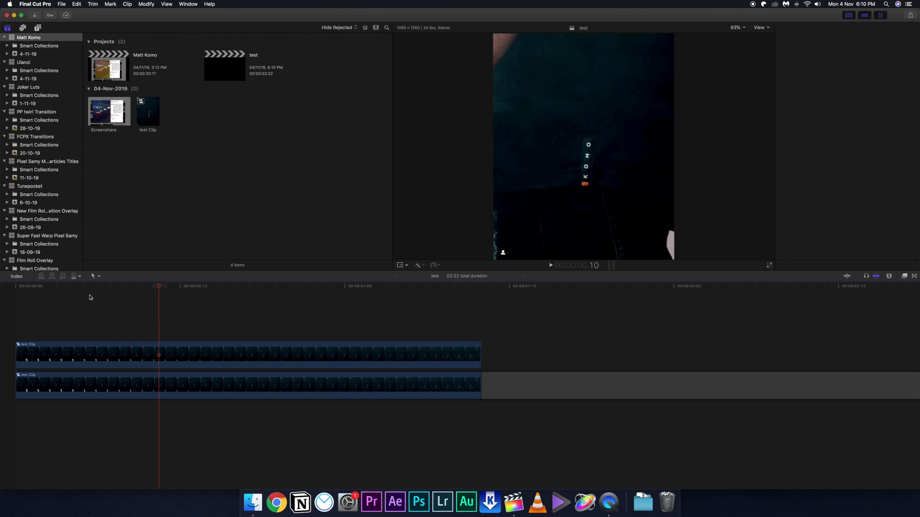
# Crop the upper copy around the KOMO label with Trim: left about 3 px, right about 230 px, top about 558 px
pyautogui.moveTo(91, 287); pyautogui.dragTo(143, 293)
pyautogui.click(144, 357)
pyautogui.rightClick(524, 155)
pyautogui.rightClick(533, 159)
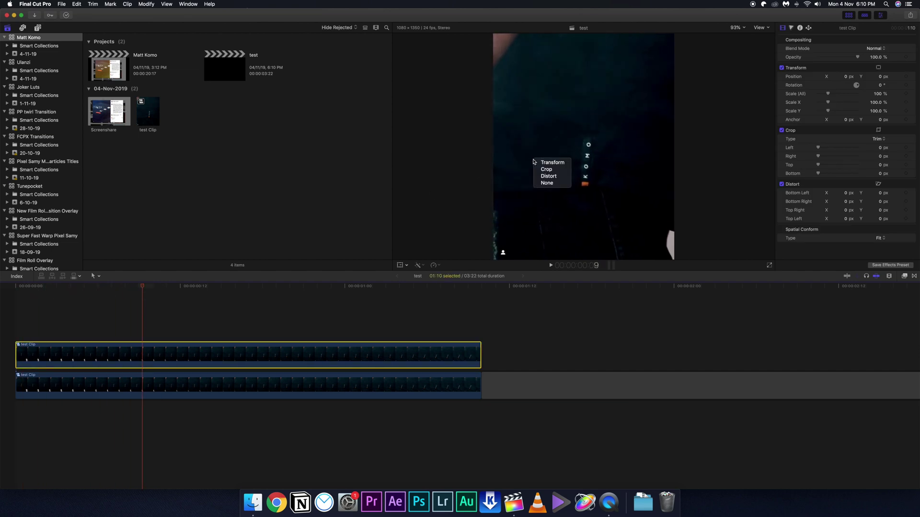
pyautogui.click(546, 169)
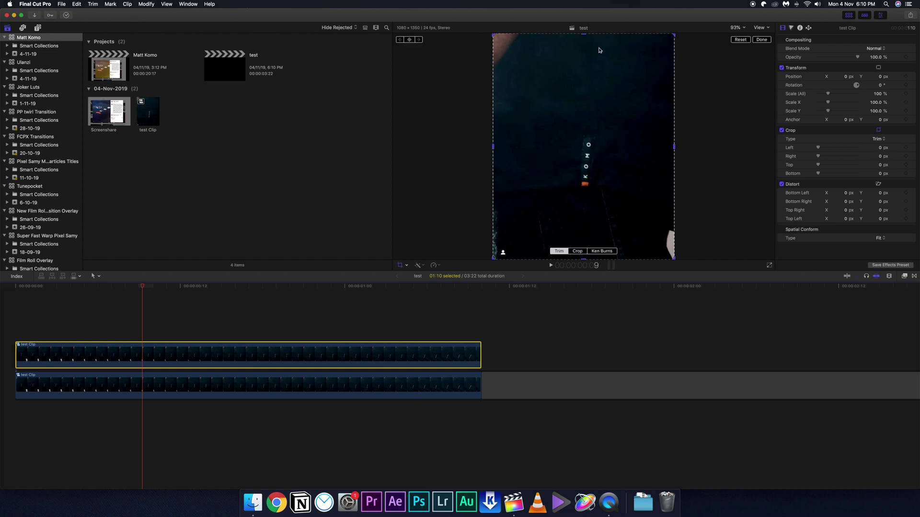
pyautogui.click(675, 37)
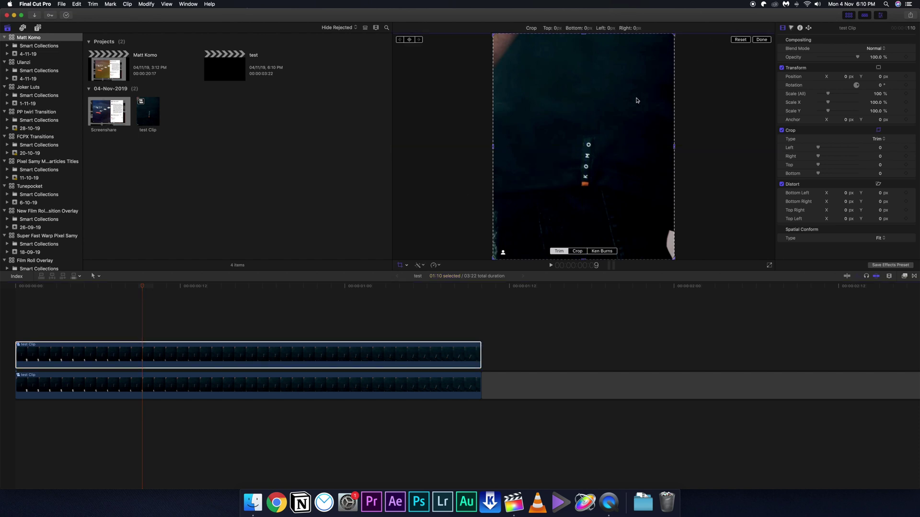
pyautogui.moveTo(673, 147); pyautogui.dragTo(604, 141)
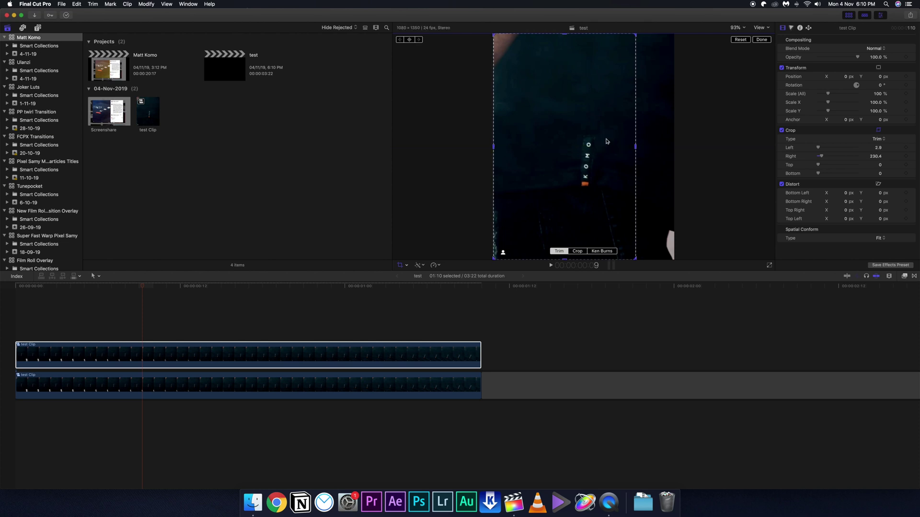
pyautogui.moveTo(819, 166); pyautogui.dragTo(835, 165)
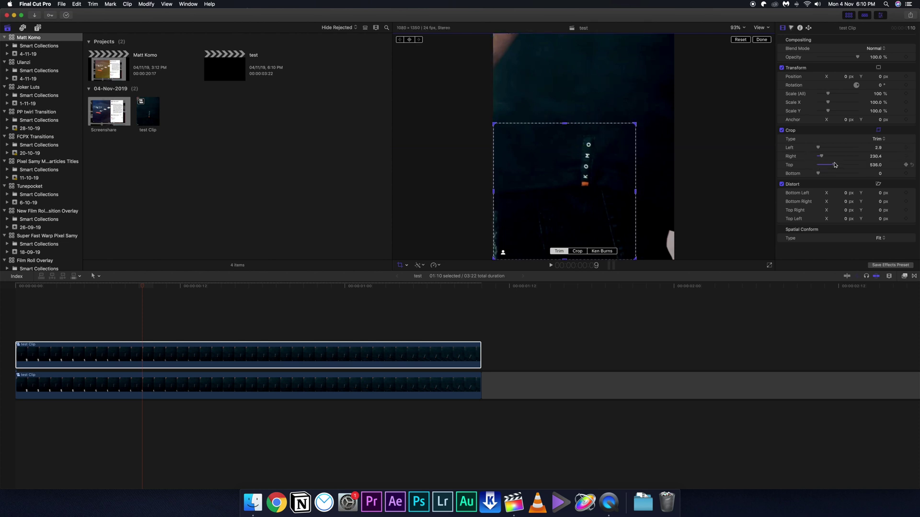
pyautogui.click(761, 39)
# Scale the cropped copy to about 123% and shift it down and to the left within the frame
pyautogui.rightClick(510, 187)
pyautogui.click(529, 190)
pyautogui.moveTo(828, 95); pyautogui.dragTo(830, 94)
pyautogui.moveTo(601, 173); pyautogui.dragTo(589, 184)
# Trim the cropped copy to two frames, starting at frame 7 of the timeline
pyautogui.click(88, 329)
pyautogui.click(107, 315)
pyautogui.press('Right')
pyautogui.moveTo(44, 349); pyautogui.dragTo(113, 349)
pyautogui.moveTo(329, 349)
pyautogui.mouseDown()
pyautogui.moveTo(166, 351)
pyautogui.moveTo(356, 354)
pyautogui.moveTo(329, 353)
pyautogui.mouseUp()
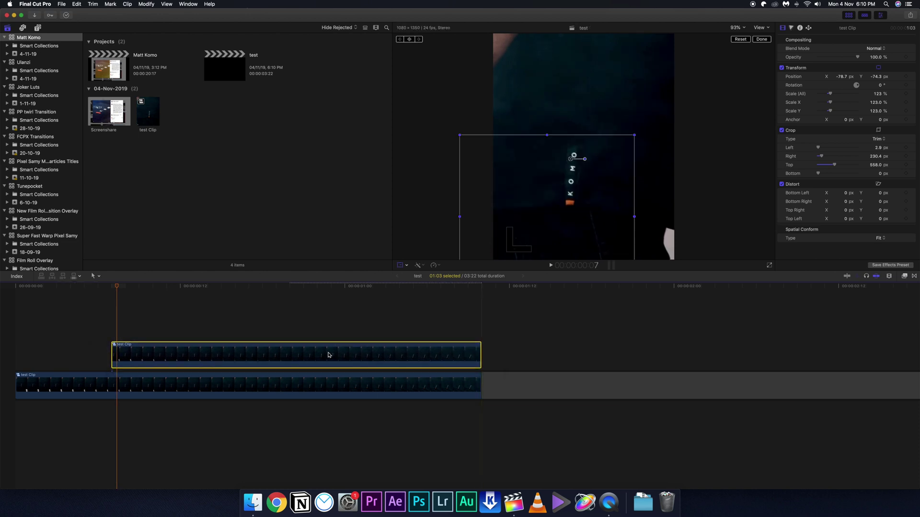
pyautogui.moveTo(481, 350); pyautogui.dragTo(138, 350)
# Play back and scrub the timeline around the two-frame cropped clip to check the effect
pyautogui.click(89, 317)
pyautogui.press('super+4')
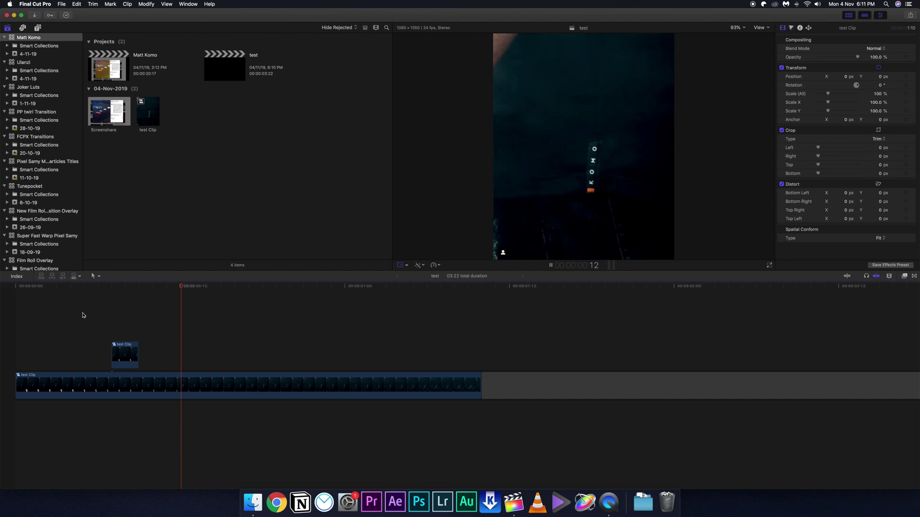
pyautogui.press('Right')
pyautogui.press('space')
pyautogui.press('space')
pyautogui.click(84, 315)
pyautogui.press('space')
pyautogui.press('space')
pyautogui.click(142, 291)
pyautogui.moveTo(142, 290); pyautogui.dragTo(129, 293)
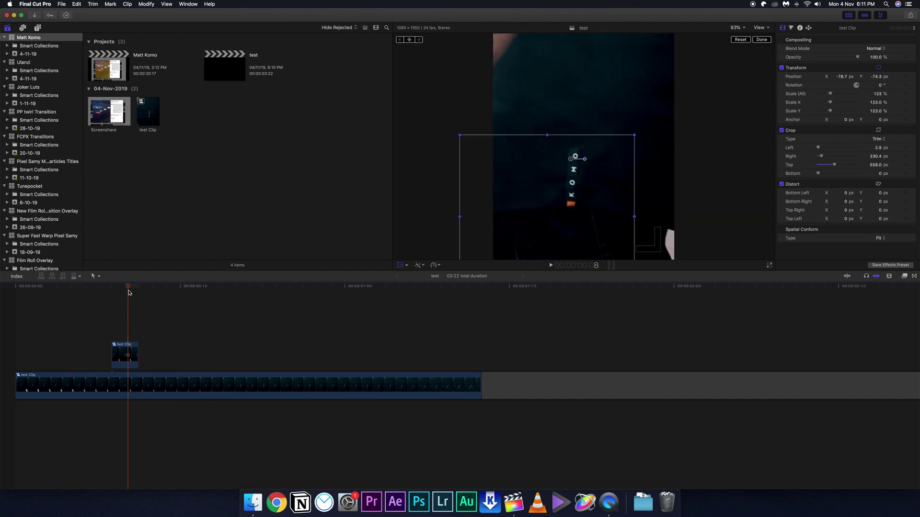
pyautogui.click(78, 301)
pyautogui.press('space')
pyautogui.press('space')
pyautogui.click(87, 296)
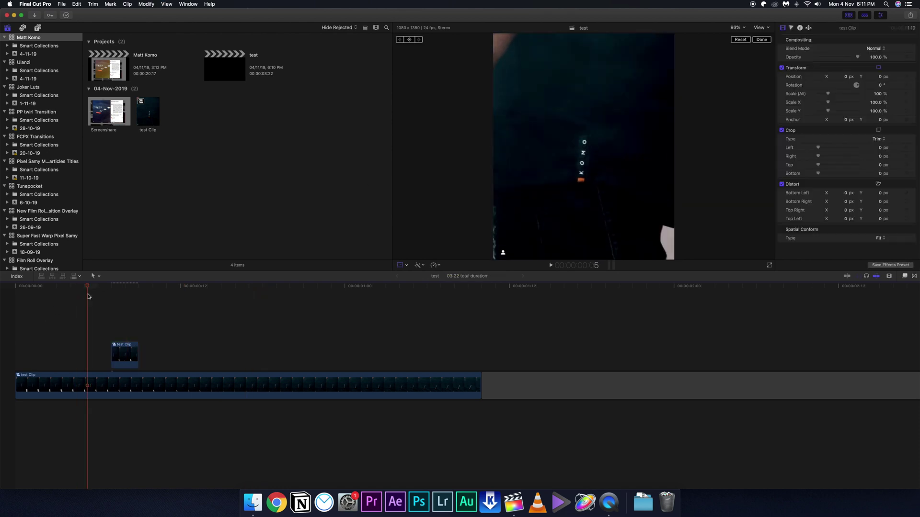
# Set the two-frame clip's opacity to about 66% and paste two copies after it, the second overlapping the first on a higher layer
pyautogui.click(127, 297)
pyautogui.click(126, 357)
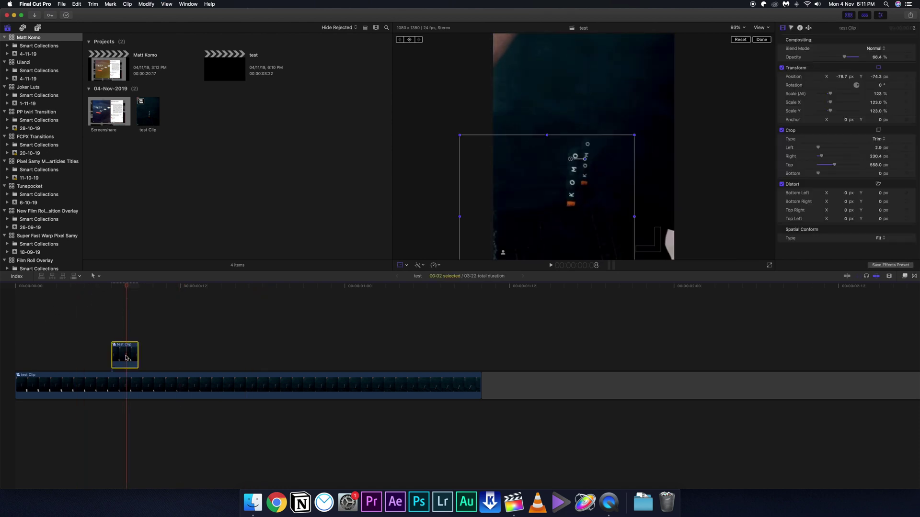
pyautogui.click(148, 327)
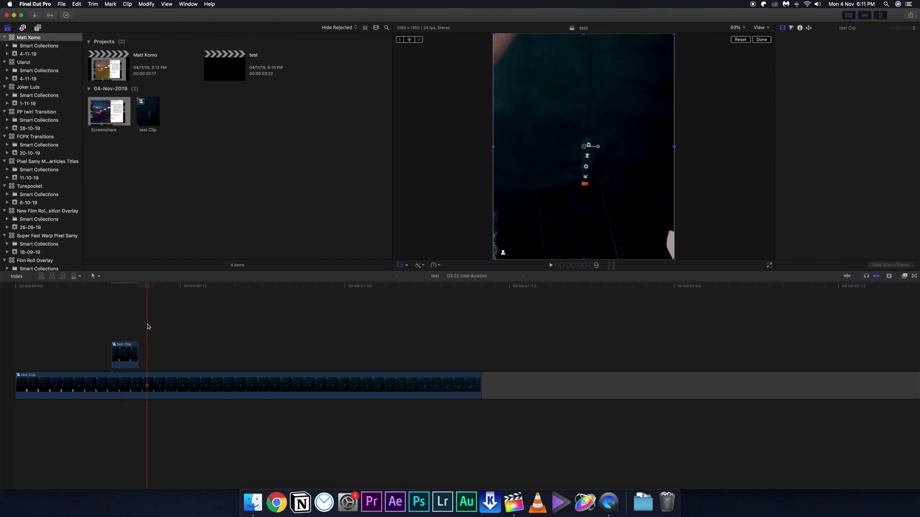
pyautogui.press('super+v')
pyautogui.moveTo(156, 351); pyautogui.dragTo(173, 352)
pyautogui.click(164, 286)
pyautogui.click(166, 286)
pyautogui.press('super+v')
# Play back the start of the timeline repeatedly to review the three short cropped clips
pyautogui.click(78, 301)
pyautogui.press('space')
pyautogui.press('space')
pyautogui.click(101, 300)
pyautogui.press('space')
pyautogui.press('space')
pyautogui.click(101, 300)
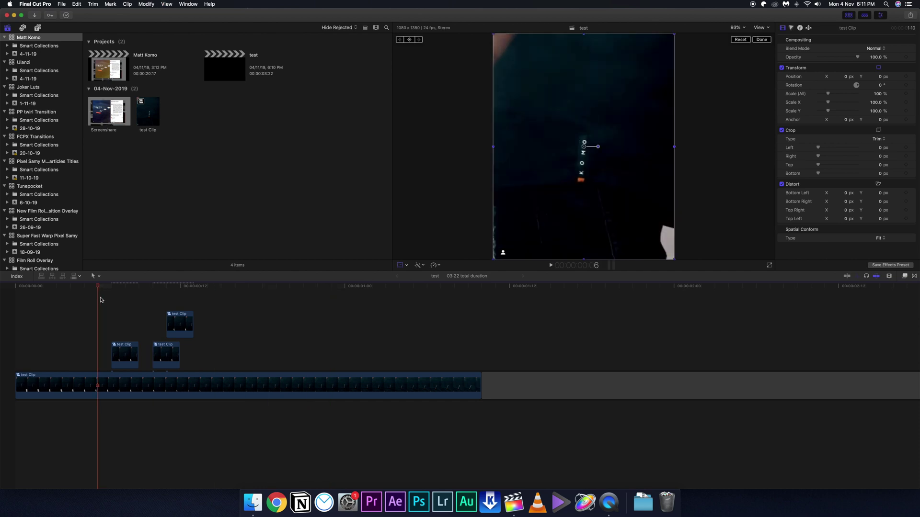
pyautogui.press('space')
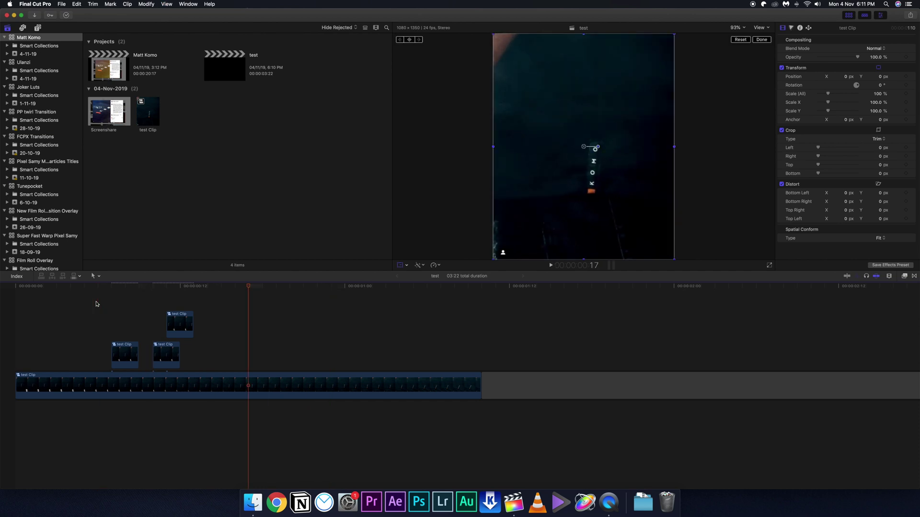
# Repeat the group of three short cropped clips further along the timeline above the test Clip
pyautogui.click(233, 292)
pyautogui.moveTo(224, 296); pyautogui.dragTo(102, 360)
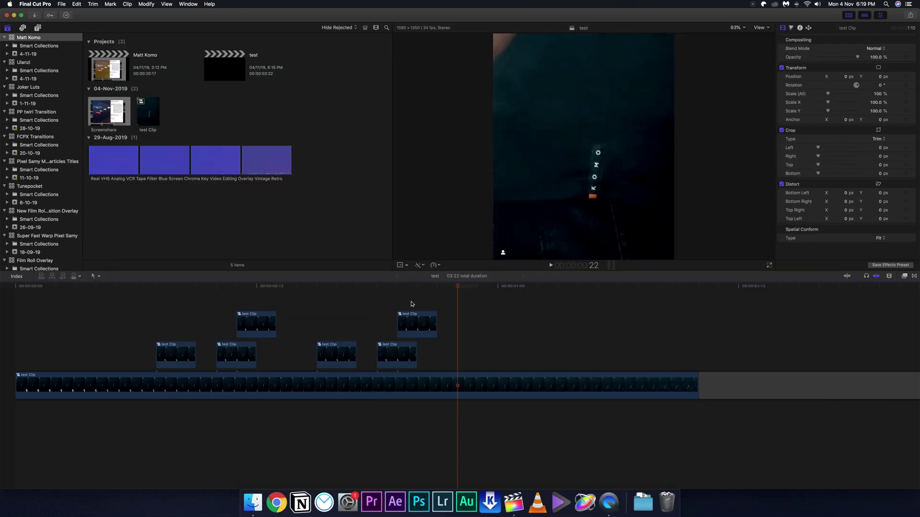
pyautogui.click(115, 315)
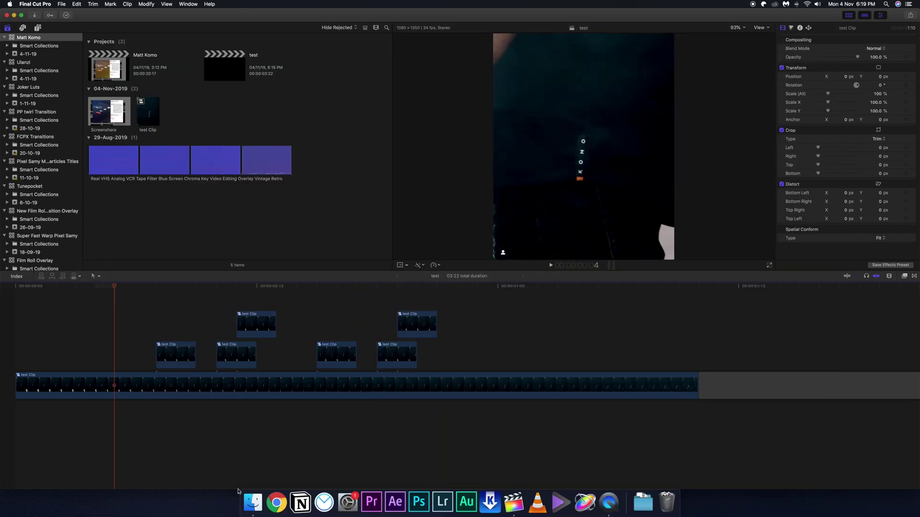
# Add Overlay Old Film 2.mp4 from the Finder's VHS Overlay Pack folder above all clips and trim it to the test Clip's end
pyautogui.click(252, 502)
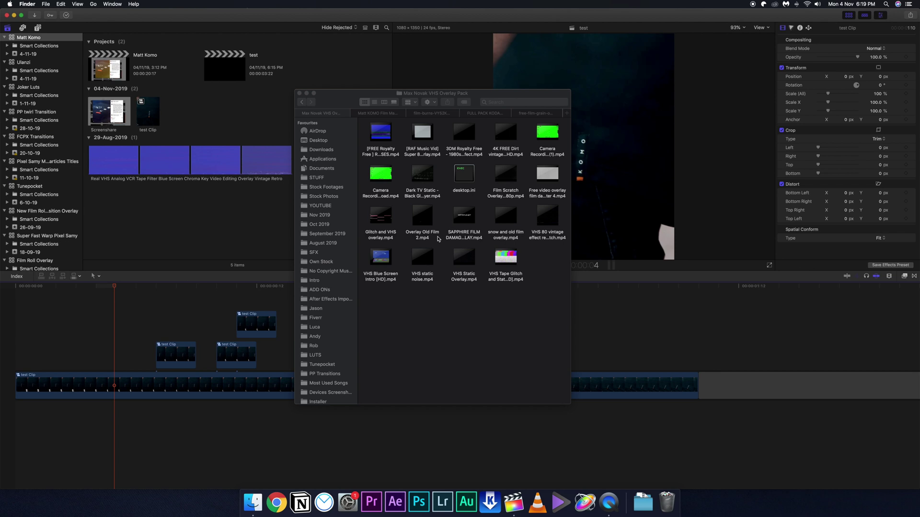
pyautogui.moveTo(429, 224); pyautogui.dragTo(16, 309)
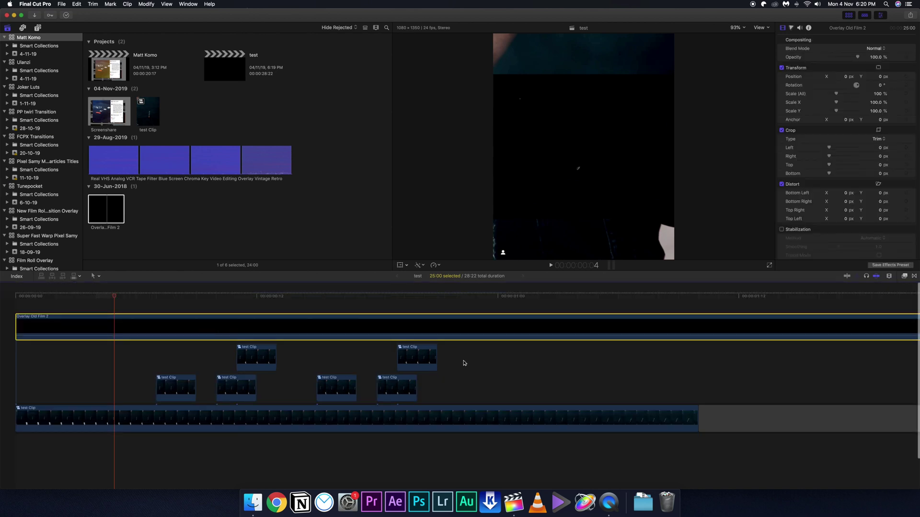
pyautogui.click(462, 363)
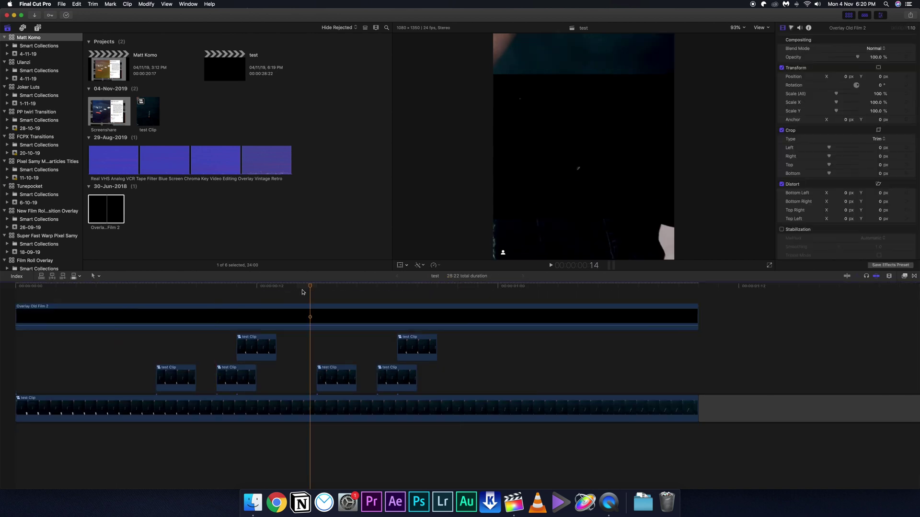
# Set the Overlay Old Film 2 clip's blend mode to Lighten
pyautogui.moveTo(303, 291); pyautogui.dragTo(276, 292)
pyautogui.click(299, 320)
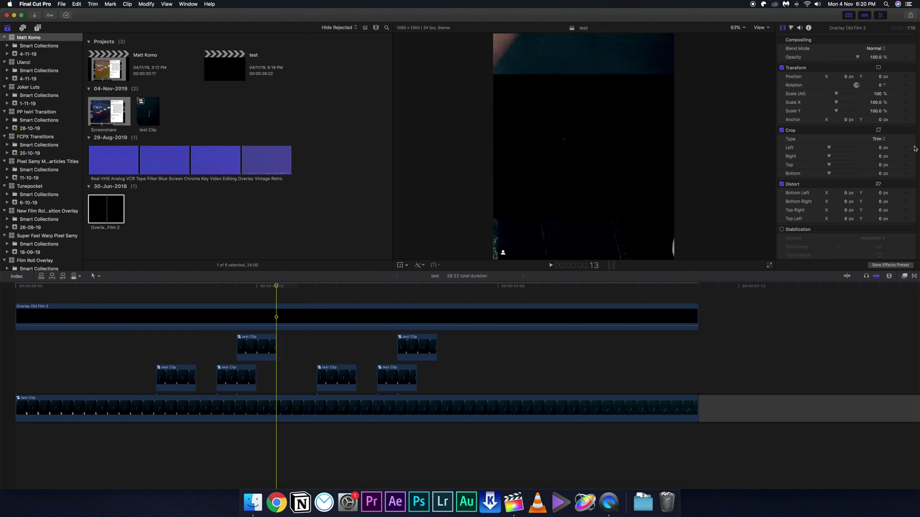
pyautogui.click(877, 48)
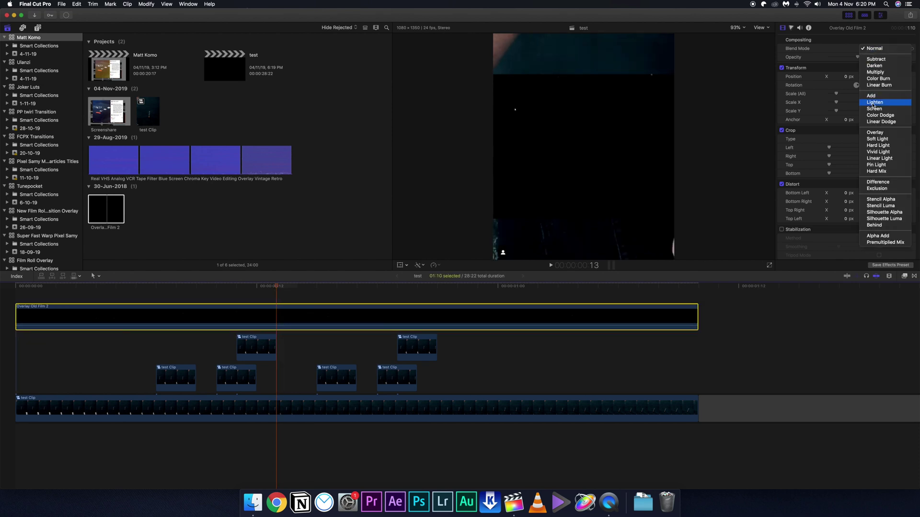
pyautogui.click(873, 105)
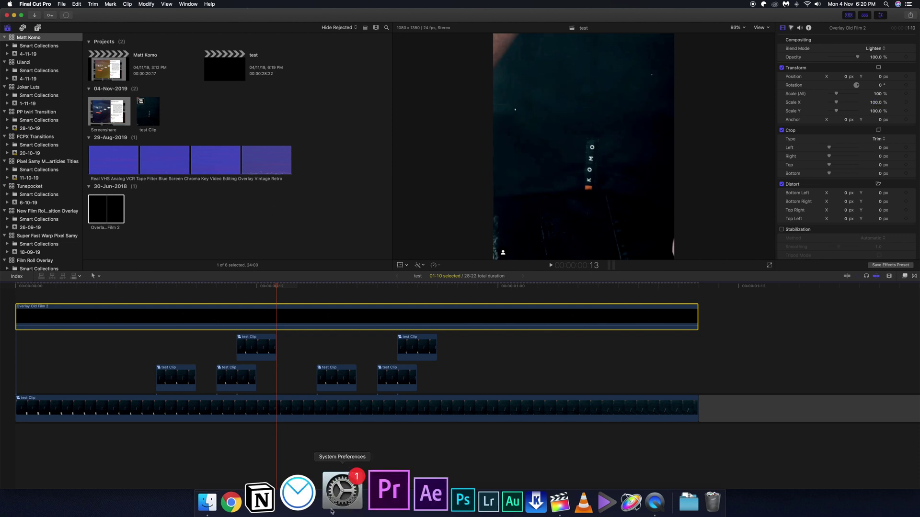
# Add snow and old film overlay.mp4 from Finder above Overlay Old Film 2 and cut it at the test Clip's end
pyautogui.click(249, 503)
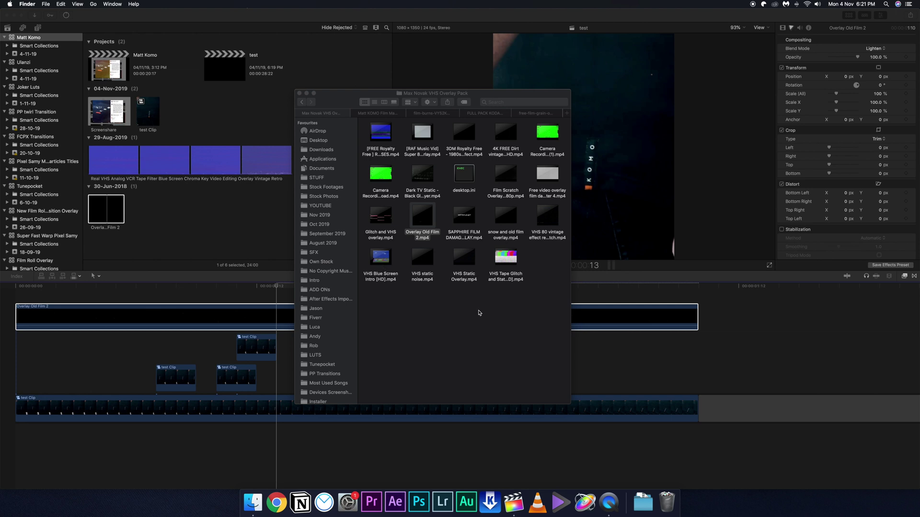
pyautogui.moveTo(506, 216); pyautogui.dragTo(17, 304)
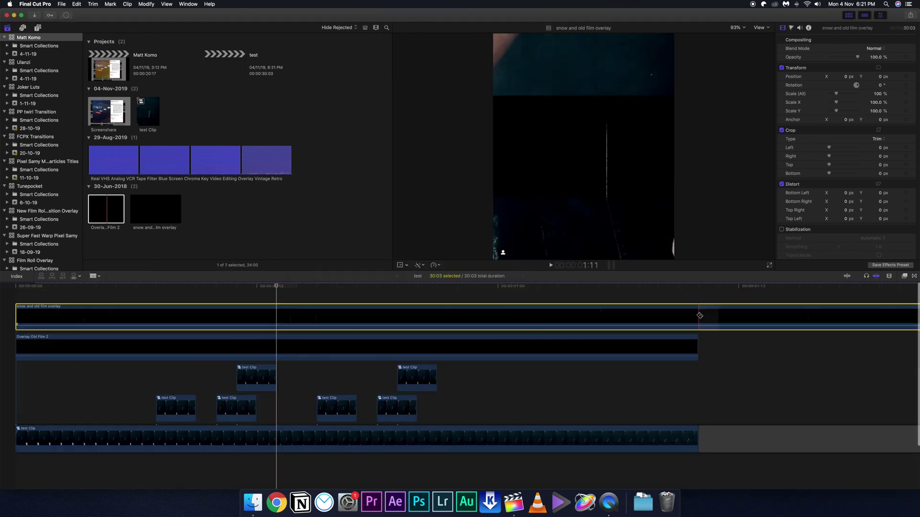
pyautogui.click(699, 316)
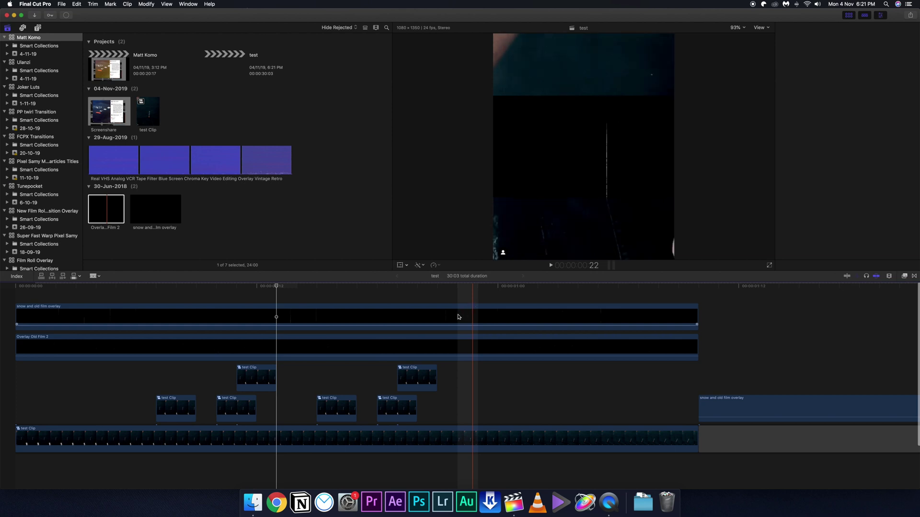
# Set the snow and old film overlay's blend mode to Lighten and scale it to 294%
pyautogui.click(458, 317)
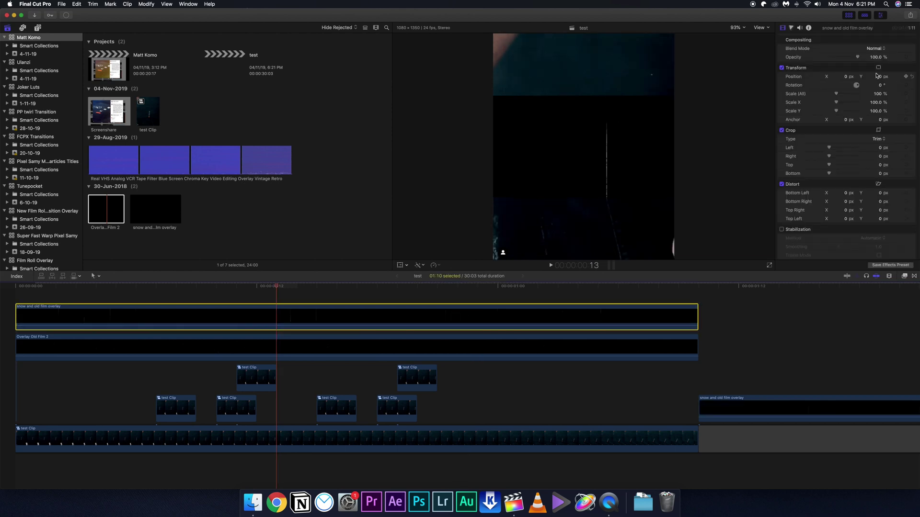
pyautogui.click(877, 50)
pyautogui.click(877, 104)
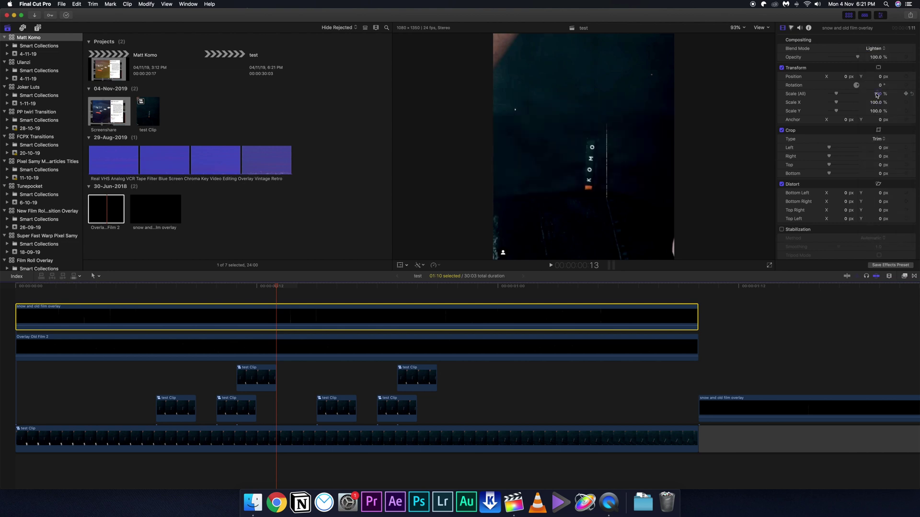
pyautogui.click(877, 94)
pyautogui.write('150')
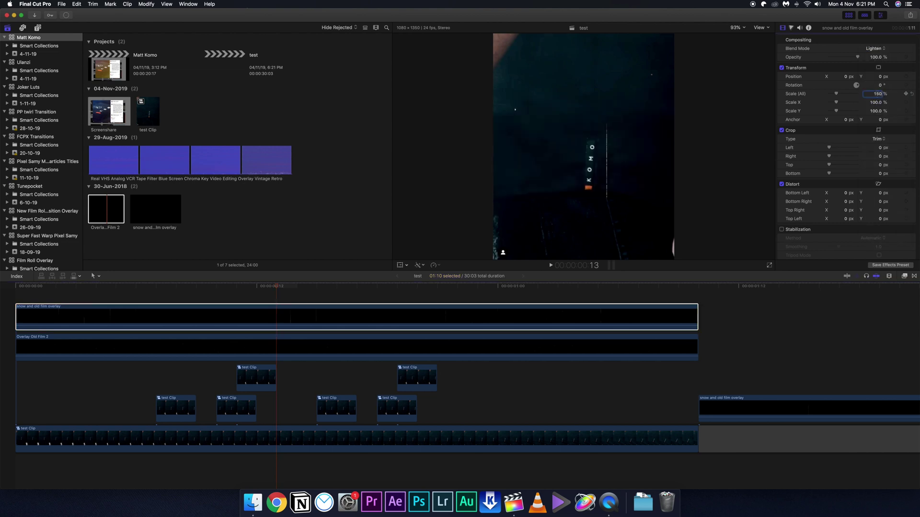
pyautogui.press('Return')
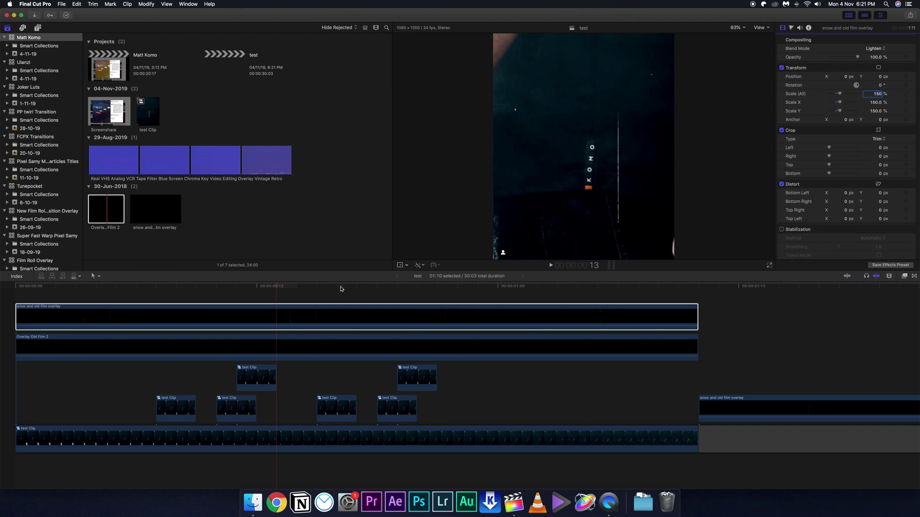
pyautogui.moveTo(838, 94); pyautogui.dragTo(849, 94)
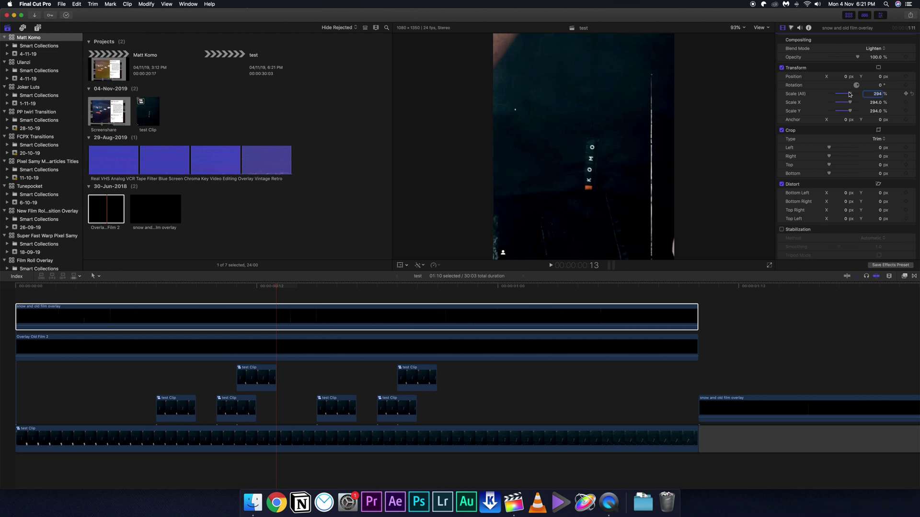
# Add Matte Film Overlay.mov from Finder as the uppermost layer and cut it at the test Clip's end
pyautogui.click(253, 503)
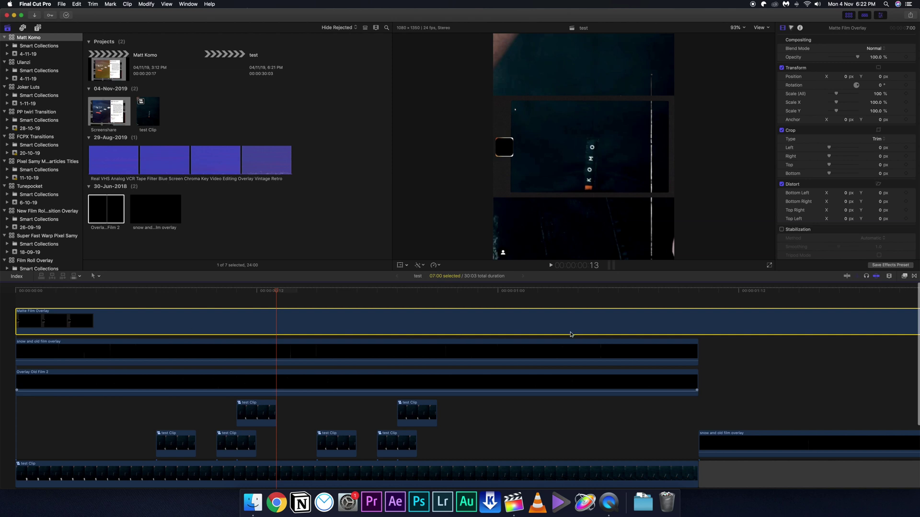
pyautogui.scroll(1, 570, 333)
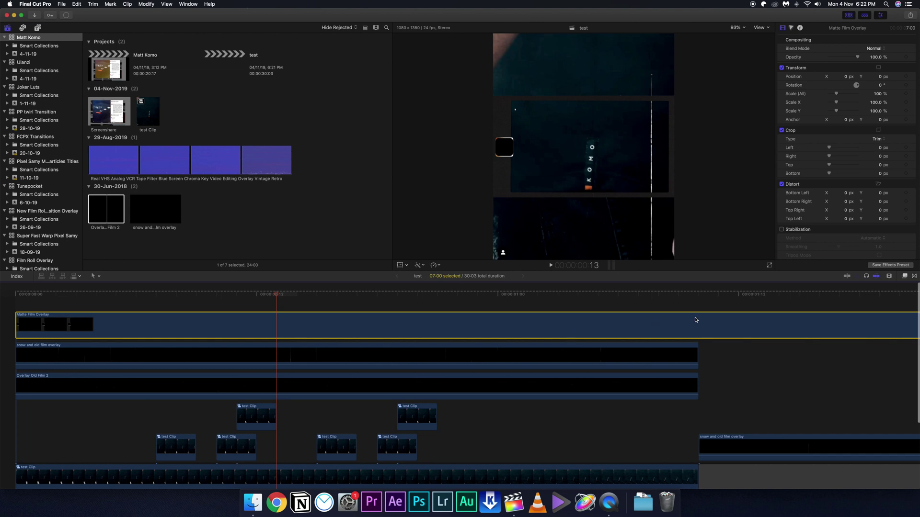
pyautogui.press('b')
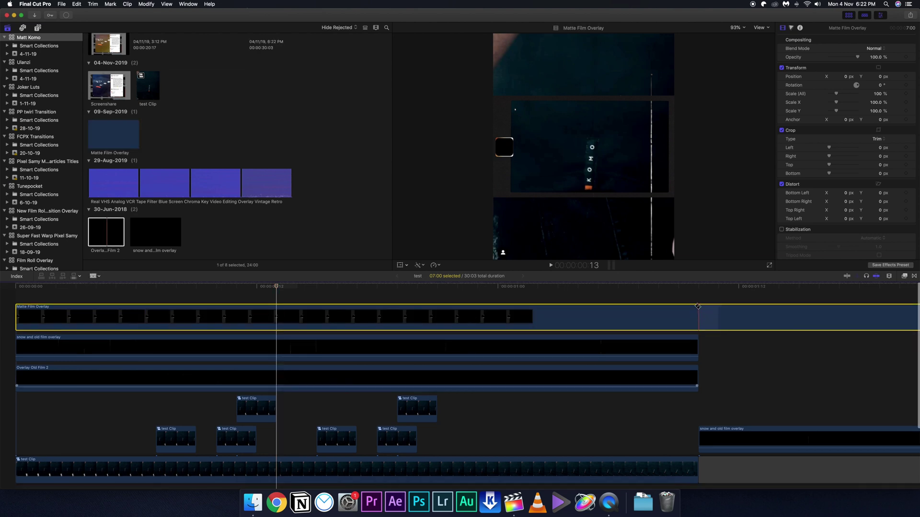
pyautogui.click(326, 293)
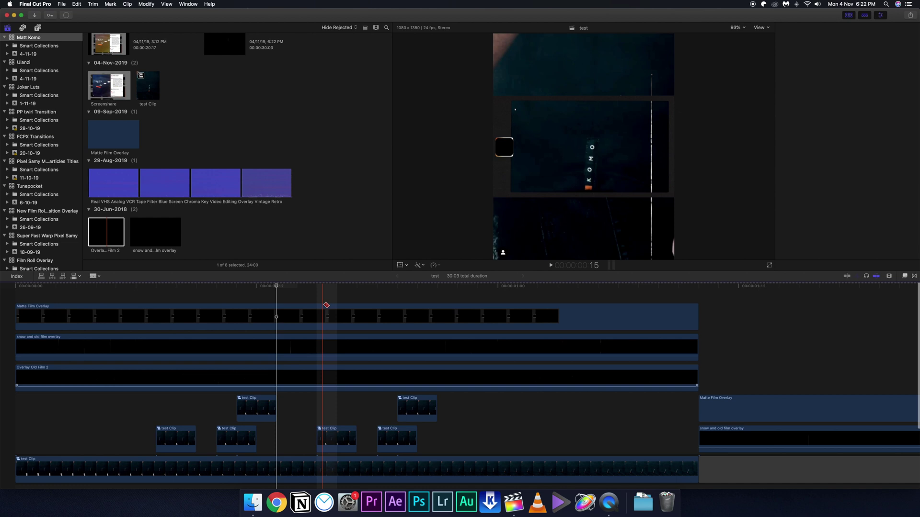
# Scale the Matte Film Overlay to 248% and shift it rightward so its sprocket hole sits at the frame's left edge
pyautogui.click(325, 319)
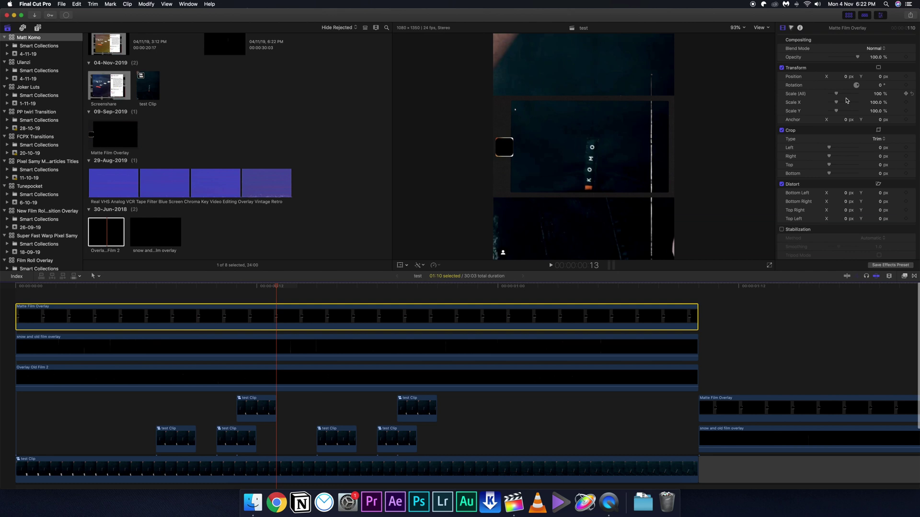
pyautogui.moveTo(837, 94); pyautogui.dragTo(846, 93)
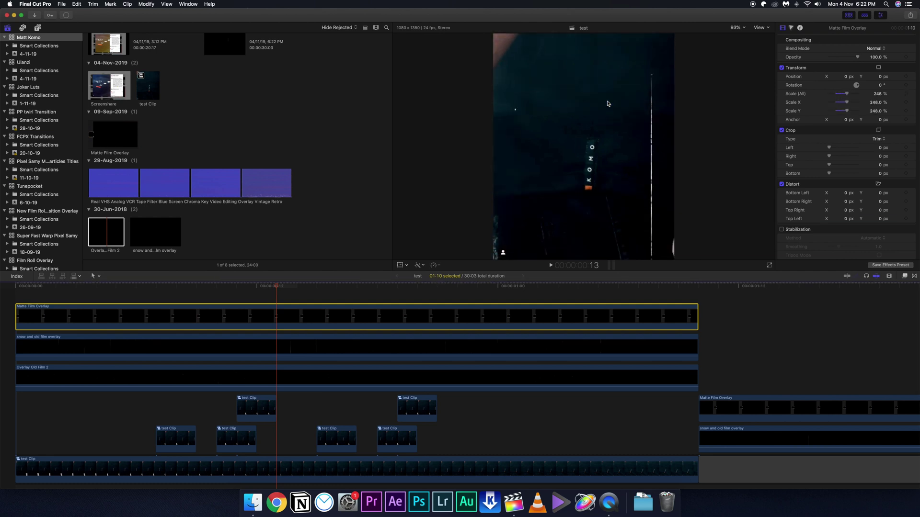
pyautogui.hotkey('shift', 't')
pyautogui.moveTo(551, 127); pyautogui.dragTo(618, 131)
# Shorten the Matte Film Overlay to two frames and place it between the two groups of short test Clips, beneath the other overlays
pyautogui.moveTo(49, 320); pyautogui.dragTo(310, 380)
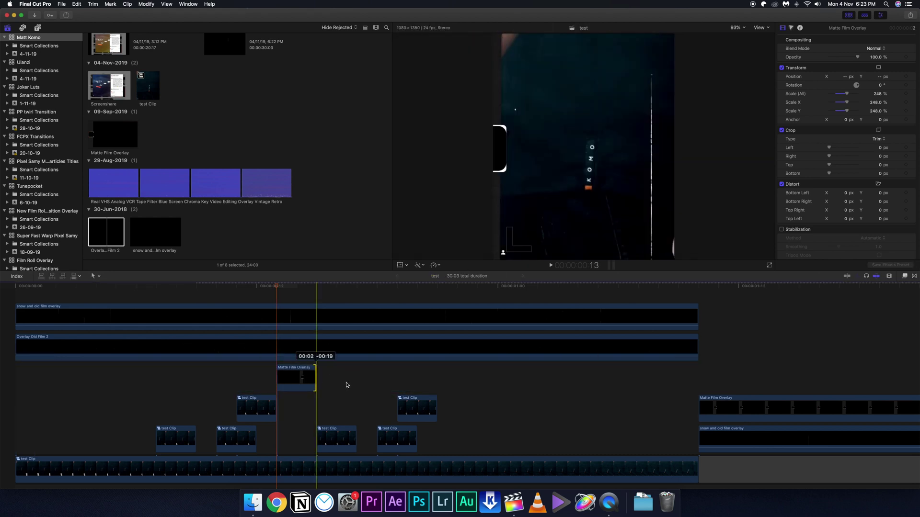
# Add the film burn _6.mov from Finder's film-burns folder above all layers and cut it at the test Clip's end
pyautogui.click(253, 502)
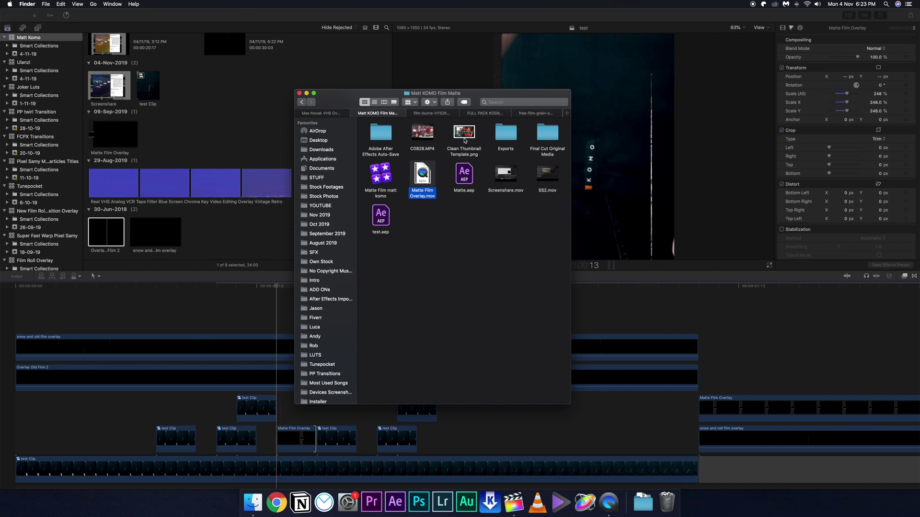
pyautogui.click(446, 113)
pyautogui.moveTo(386, 178)
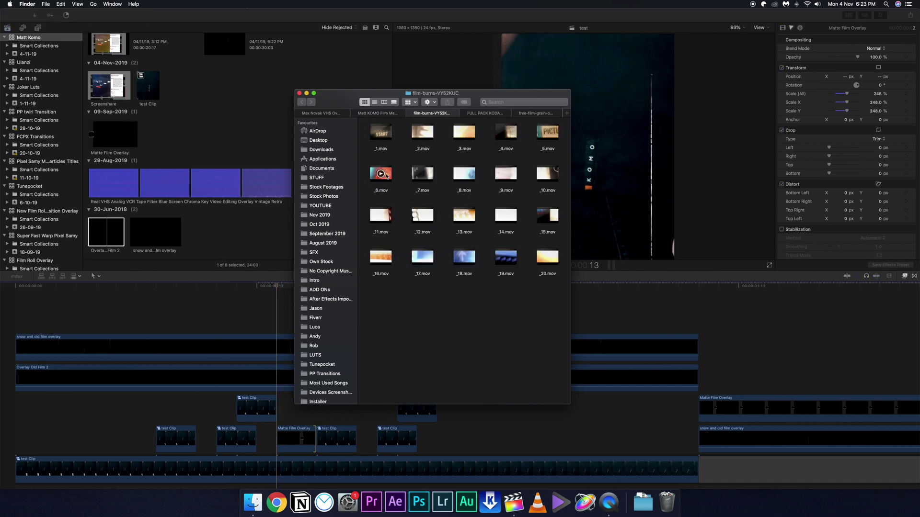
pyautogui.moveTo(386, 175); pyautogui.dragTo(25, 323)
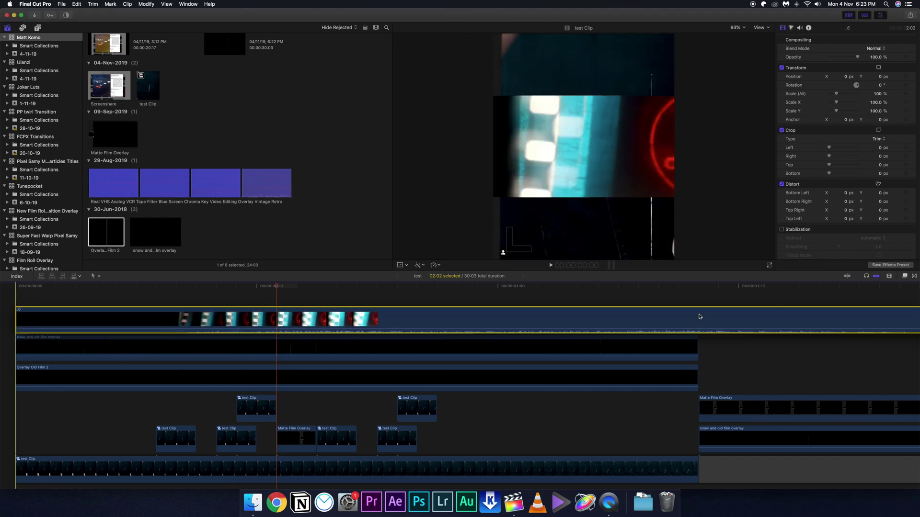
# Rotate the _6 film burn clip 90° and scale it to about 185% to fill the vertical frame
pyautogui.write('90')
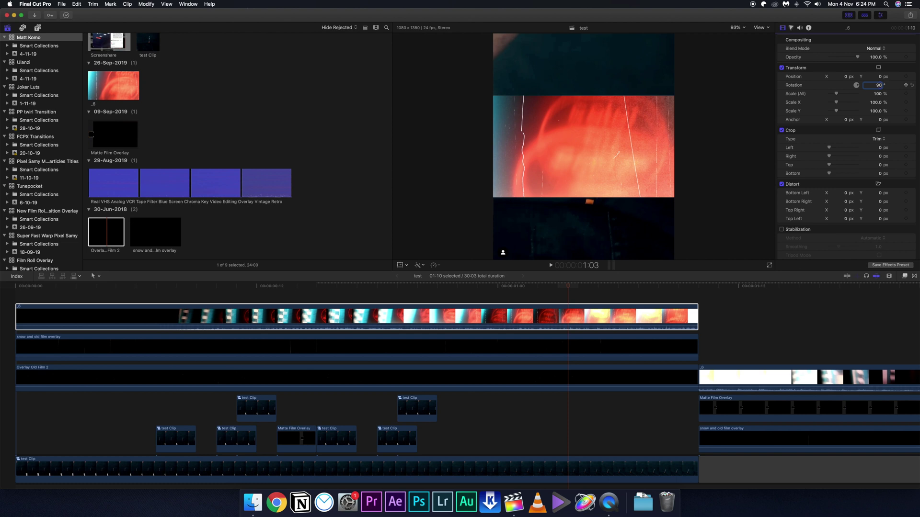
pyautogui.press('Return')
pyautogui.moveTo(840, 95); pyautogui.dragTo(870, 66)
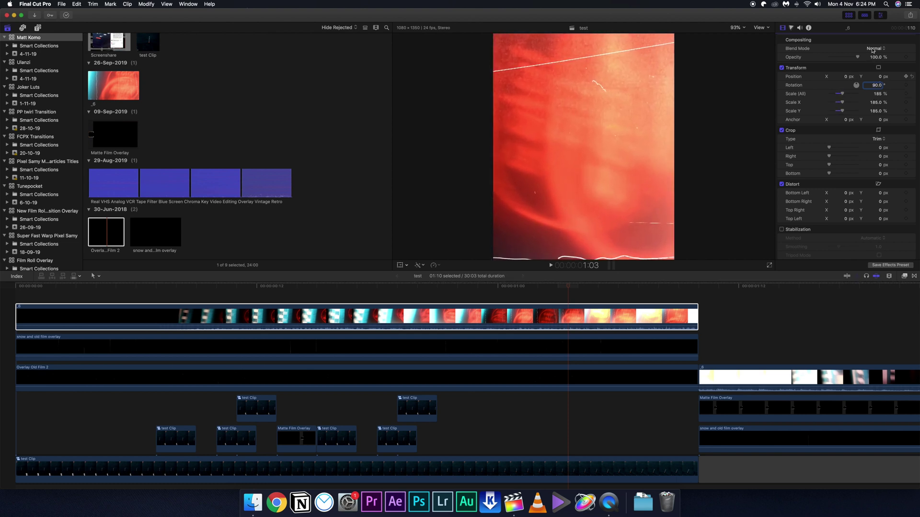
# Set the _6 film burn clip's blend mode to Lighten and its opacity to about 54%
pyautogui.click(872, 50)
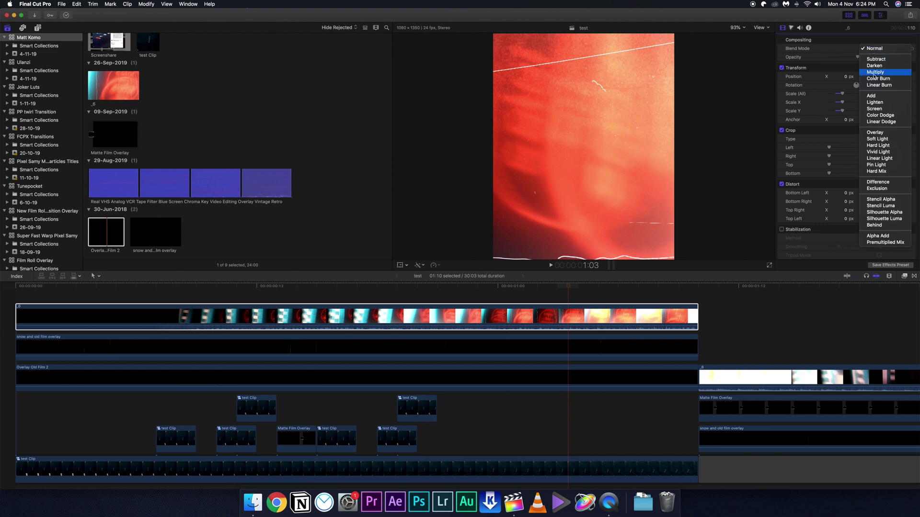
pyautogui.click(872, 102)
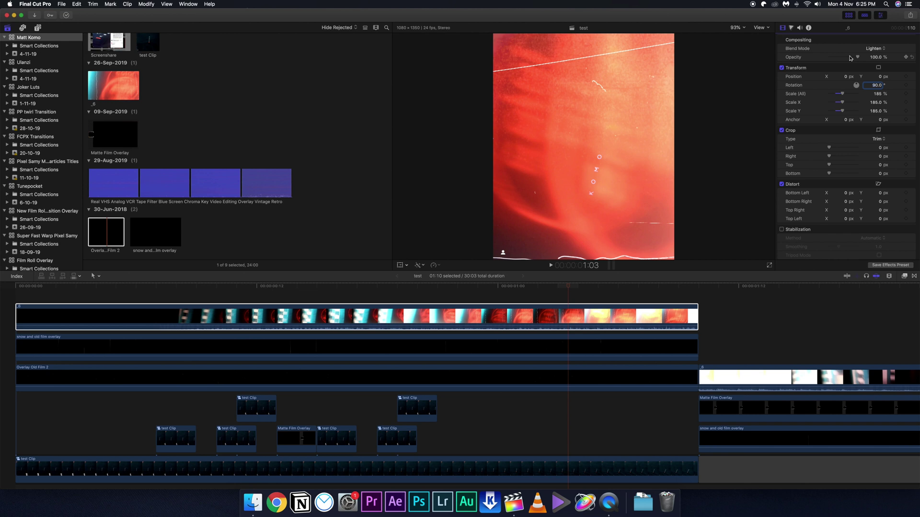
pyautogui.moveTo(850, 58); pyautogui.dragTo(845, 59)
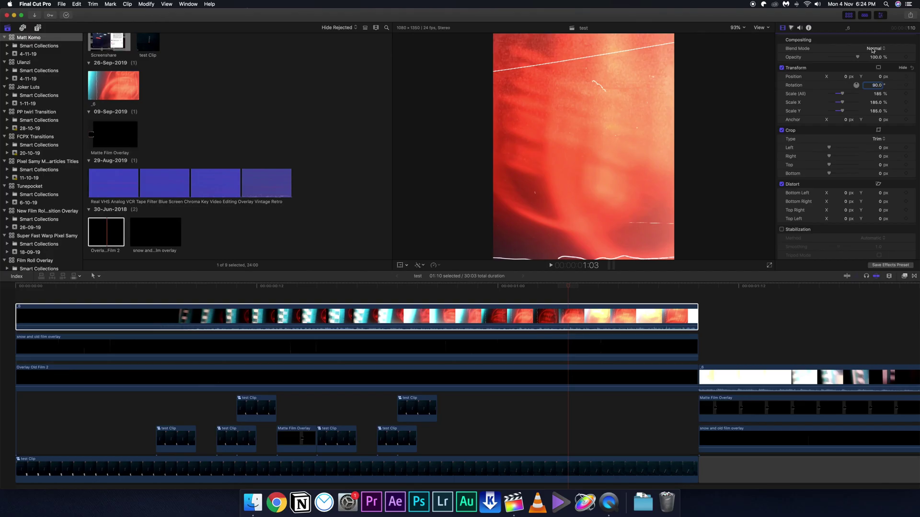
pyautogui.click(873, 49)
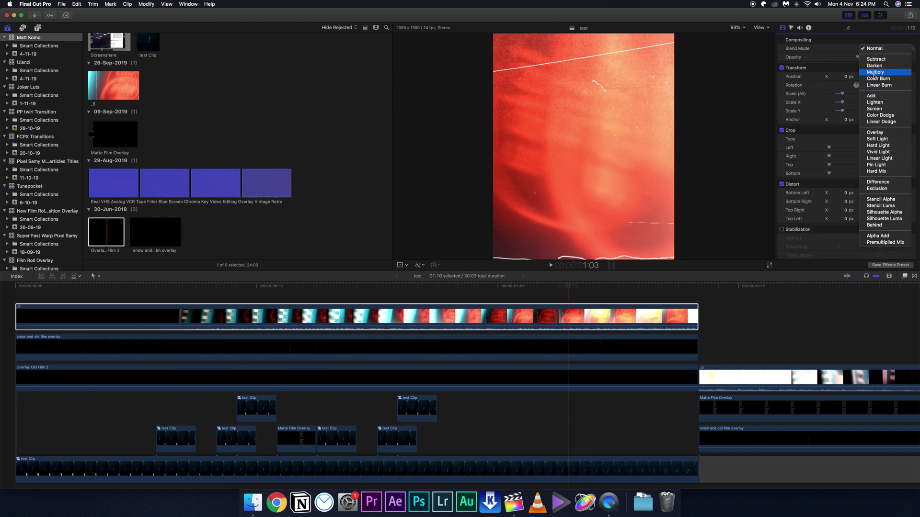
pyautogui.click(873, 103)
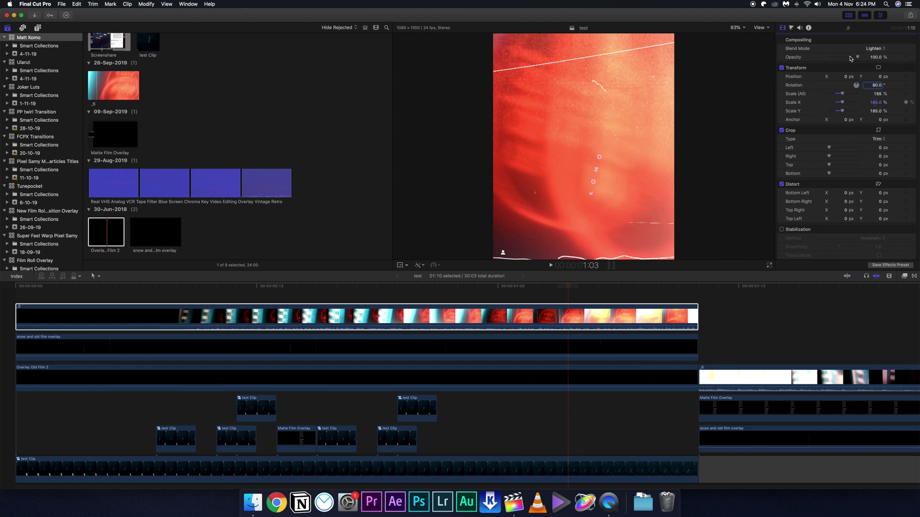
pyautogui.moveTo(851, 59); pyautogui.dragTo(845, 58)
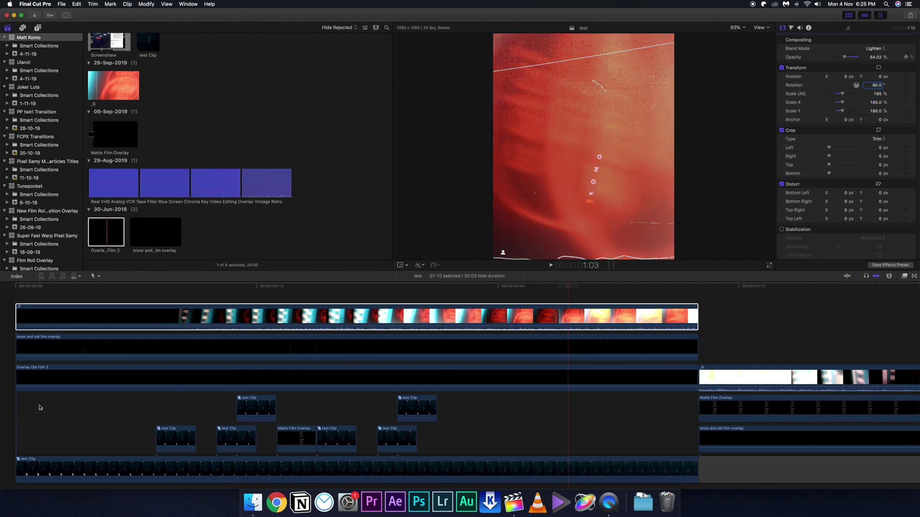
# Add 16mm Scratched.mp4 from Finder's free film-grain overlays folder above all layers and cut it at the test Clip's end
pyautogui.click(253, 502)
pyautogui.click(484, 114)
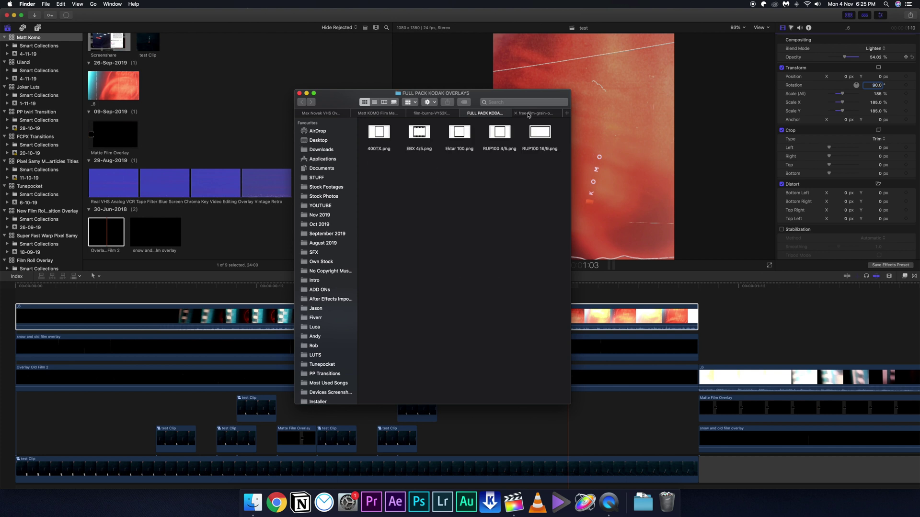
pyautogui.click(529, 115)
pyautogui.moveTo(464, 132); pyautogui.dragTo(17, 297)
pyautogui.click(622, 426)
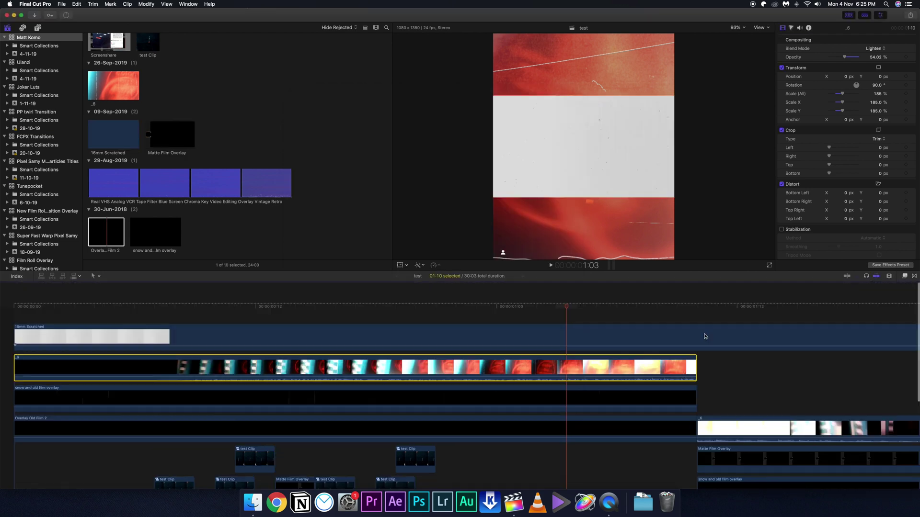
pyautogui.press('b')
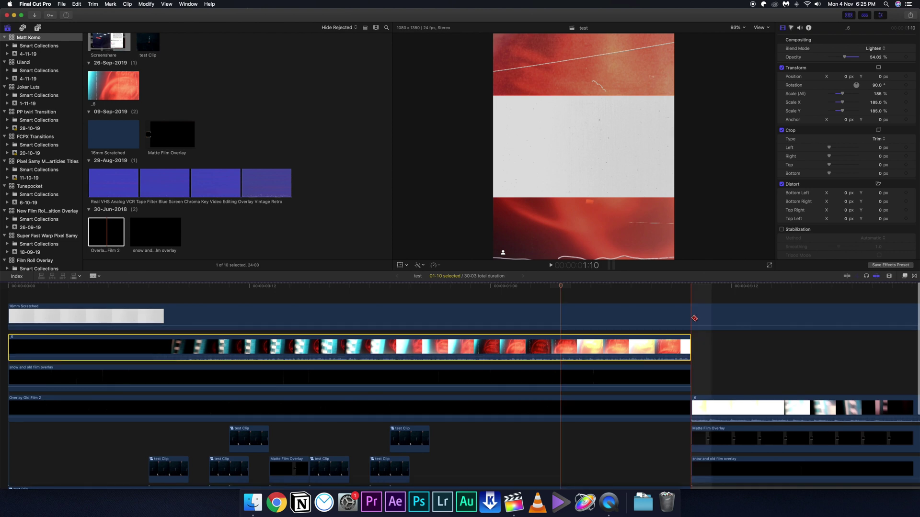
pyautogui.moveTo(694, 318); pyautogui.dragTo(583, 317)
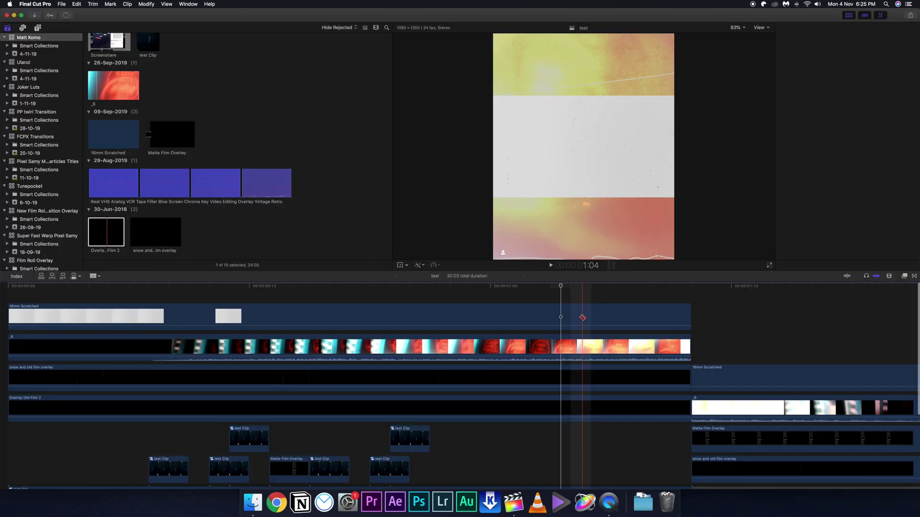
# Scale the 16mm Scratched clip to 400%, set its blend mode to Overlay and lower its opacity to about 47%
pyautogui.click(581, 316)
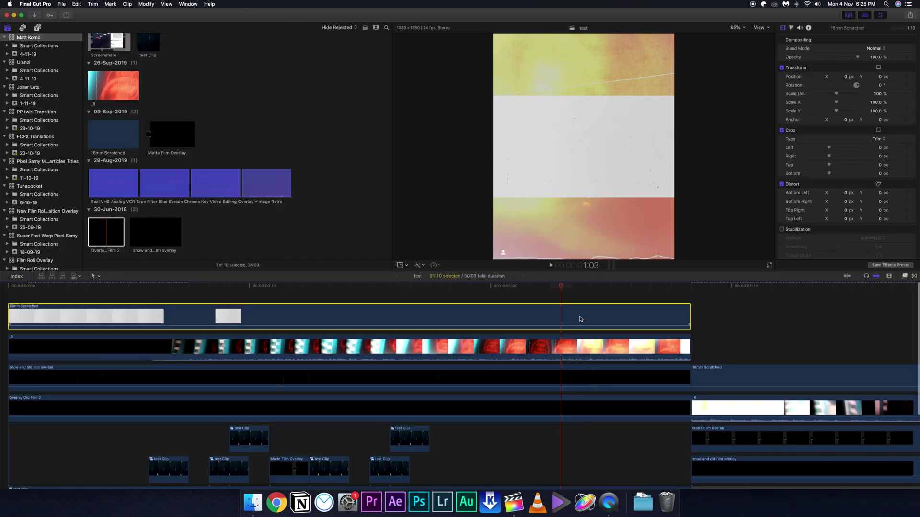
pyautogui.click(878, 94)
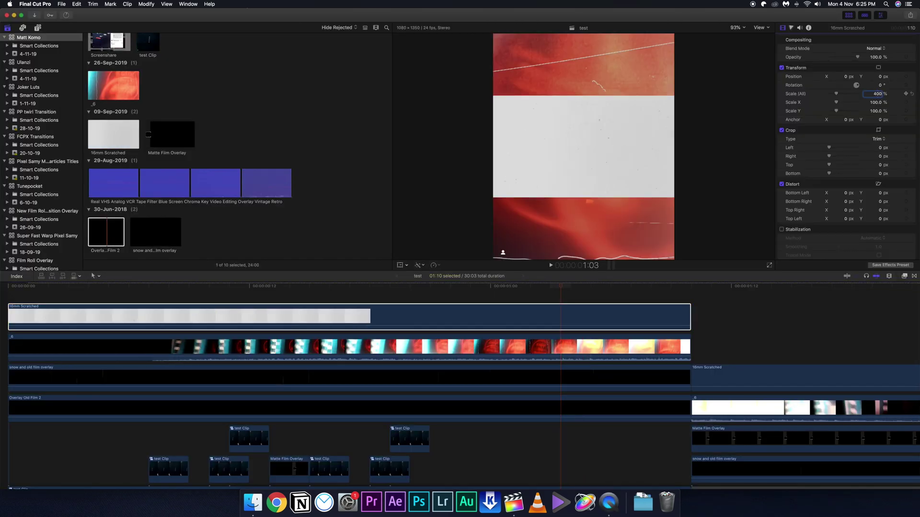
pyautogui.write('400')
pyautogui.press('Return')
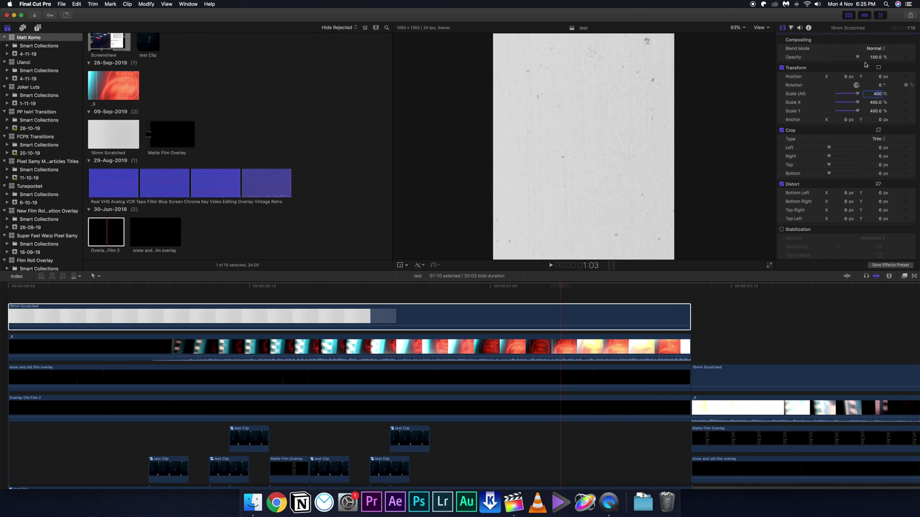
pyautogui.click(875, 49)
pyautogui.click(875, 132)
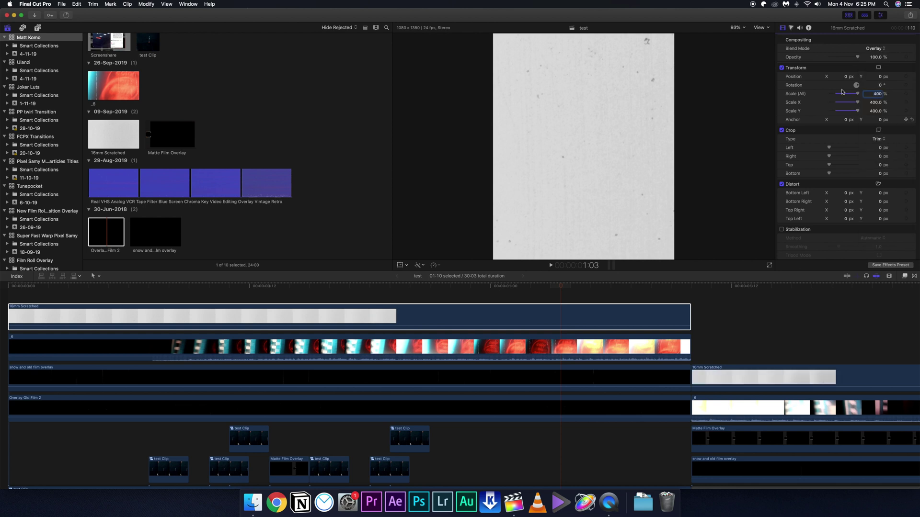
pyautogui.click(843, 57)
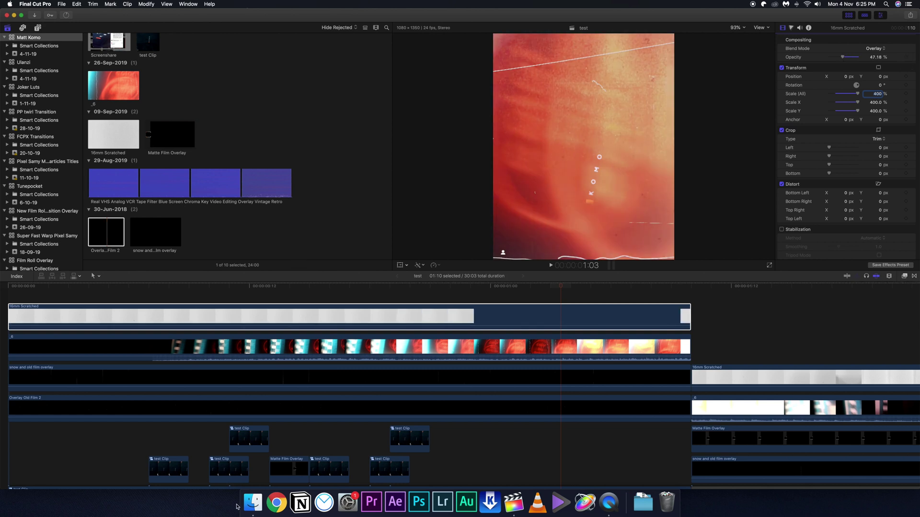
pyautogui.click(252, 502)
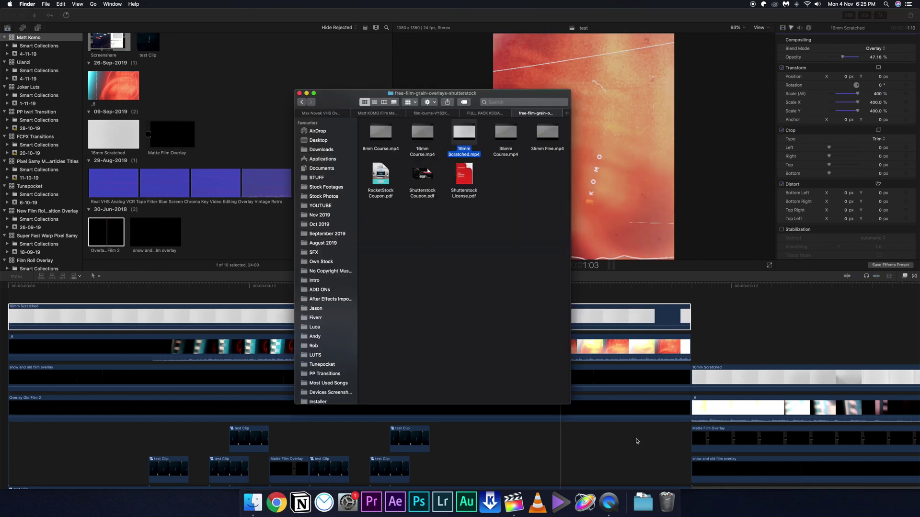
pyautogui.click(637, 441)
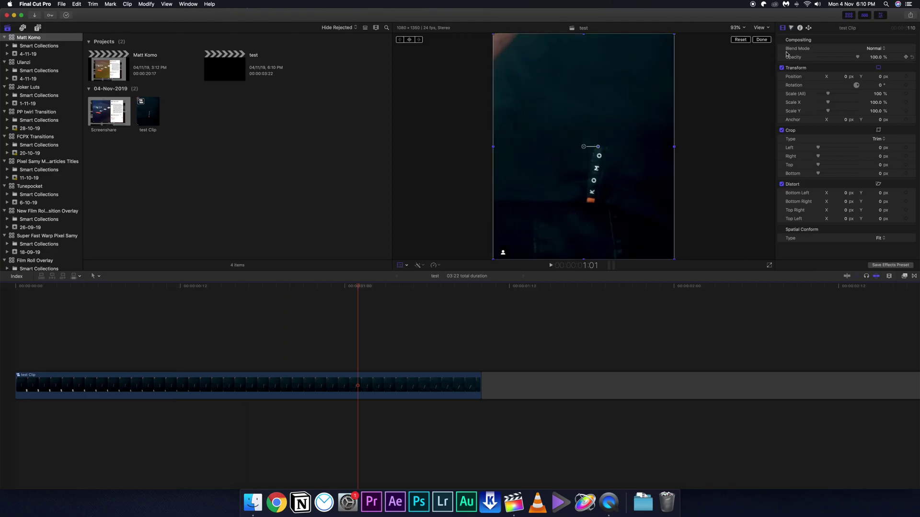
# Duplicate the test Clip above the original and crop the copy inward from its right and top edges
pyautogui.click(92, 386)
pyautogui.press('super+z')
pyautogui.click(99, 289)
pyautogui.click(143, 357)
pyautogui.rightClick(533, 157)
pyautogui.click(541, 170)
pyautogui.click(670, 42)
pyautogui.moveTo(673, 148); pyautogui.dragTo(636, 148)
pyautogui.moveTo(564, 34); pyautogui.dragTo(565, 127)
pyautogui.click(761, 39)
# Scale the cropped test Clip copy up slightly and shift it down and to the left in the frame
pyautogui.rightClick(509, 186)
pyautogui.click(523, 191)
pyautogui.moveTo(827, 93); pyautogui.dragTo(830, 93)
pyautogui.moveTo(602, 172); pyautogui.dragTo(590, 185)
# Trim the cropped test Clip copy at both ends to about two frames, starting about seven frames in, and play it back
pyautogui.click(87, 329)
pyautogui.click(116, 328)
pyautogui.moveTo(17, 349); pyautogui.dragTo(111, 349)
pyautogui.moveTo(478, 353); pyautogui.dragTo(190, 347)
pyautogui.press('space')
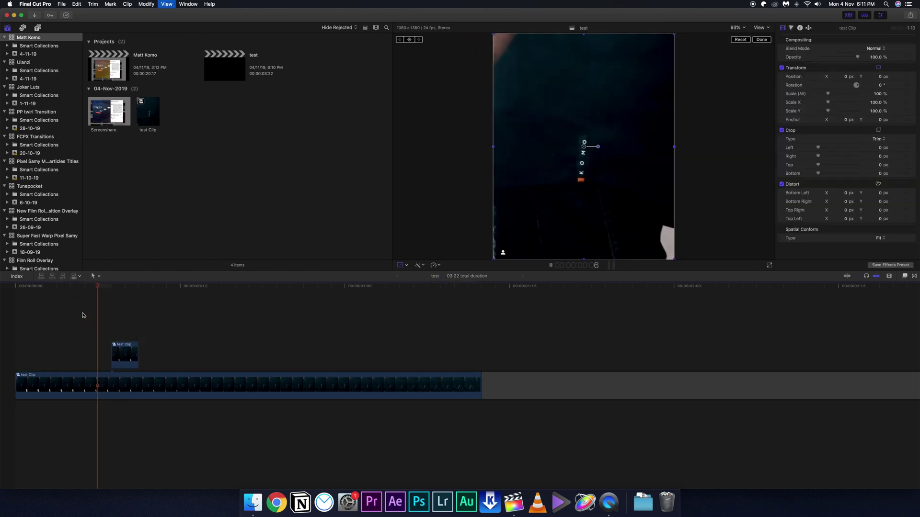
pyautogui.click(87, 296)
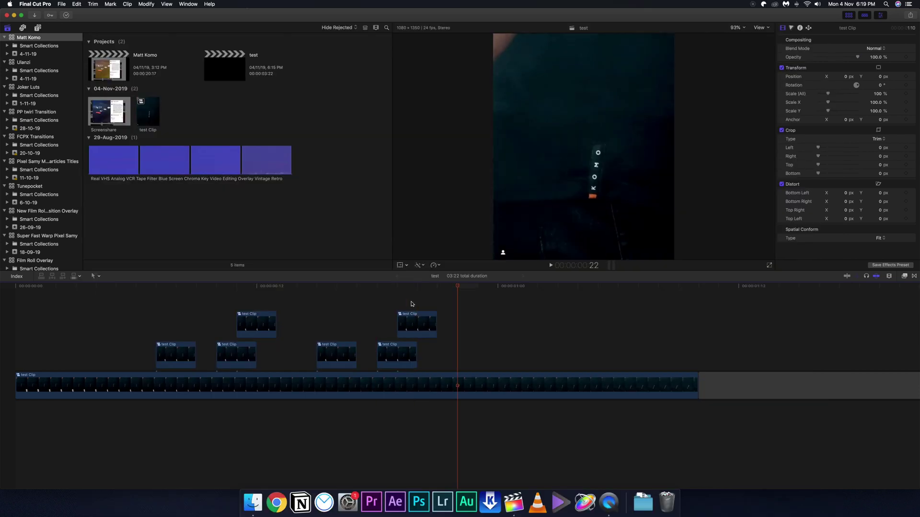
# Add Overlay Old Film 2 from Finder above the test Clips at the start of the timeline
pyautogui.click(114, 312)
pyautogui.click(252, 502)
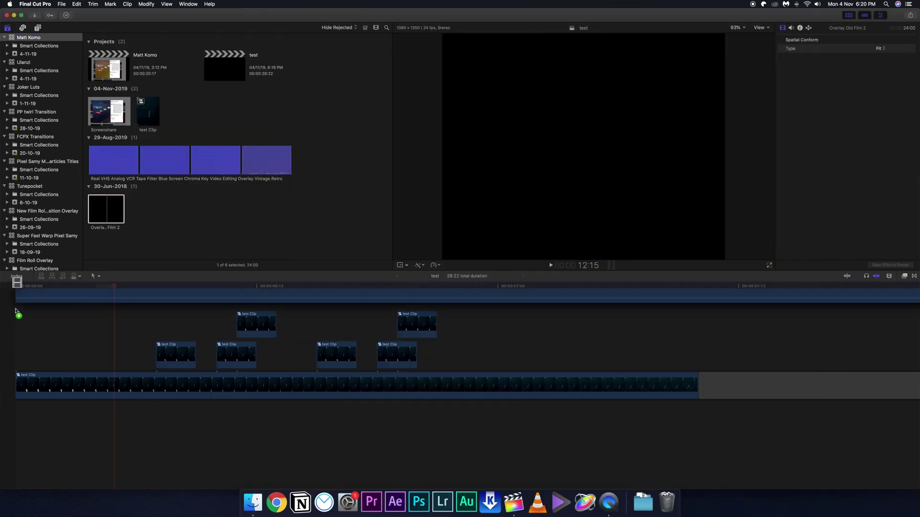